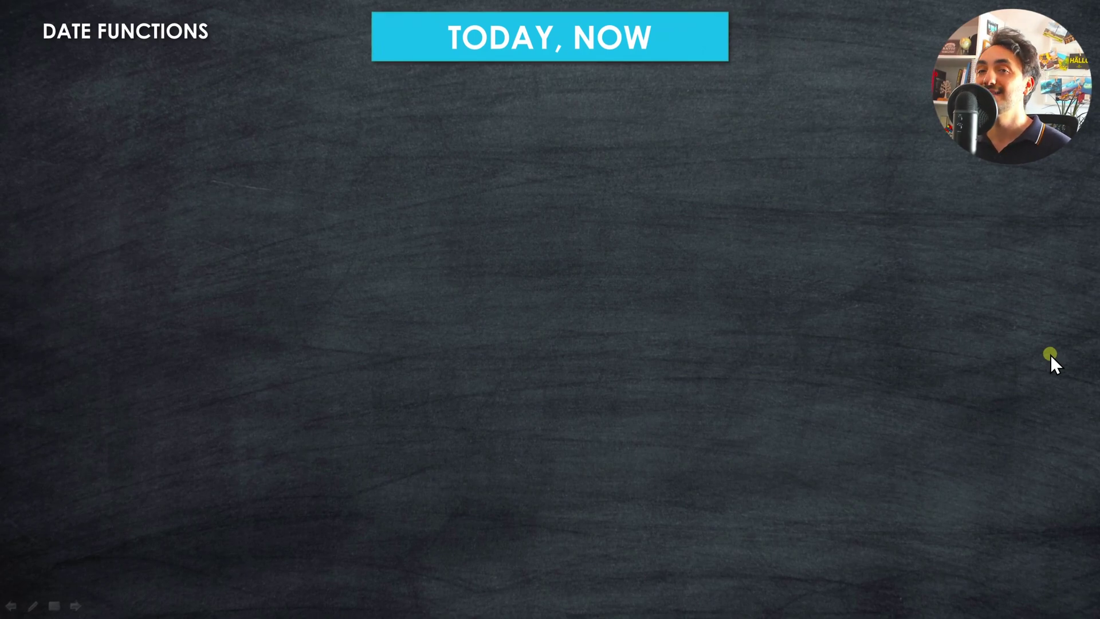
# Advance the TODAY, NOW slide through its bullets to the TODAY() example returning 2023-05-30.
pyautogui.press('Right')
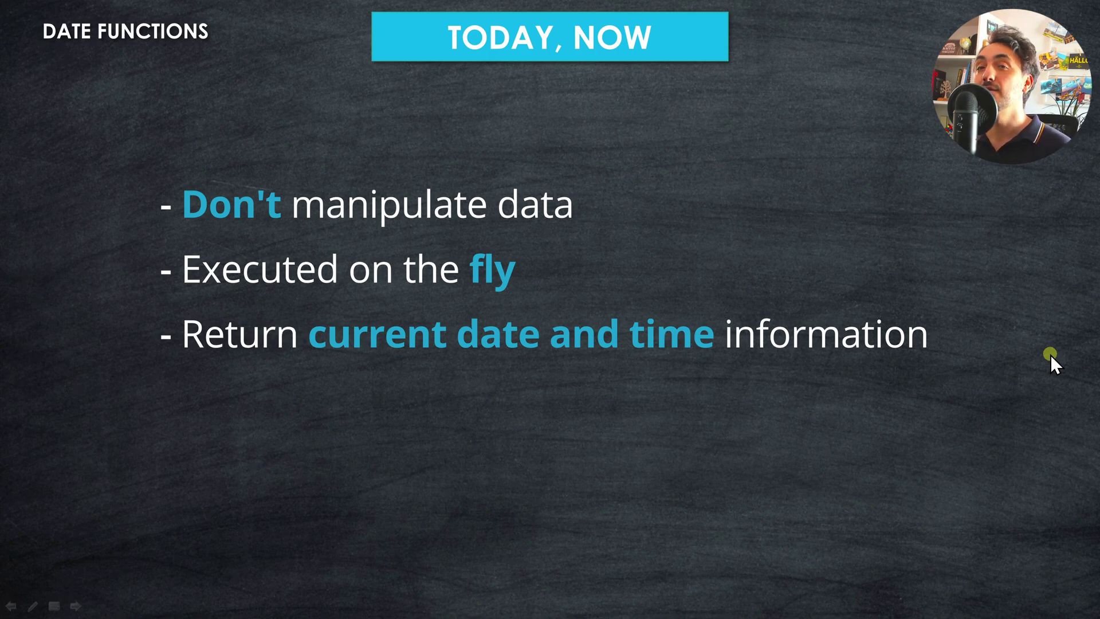
pyautogui.press('Right')
pyautogui.press('Right')
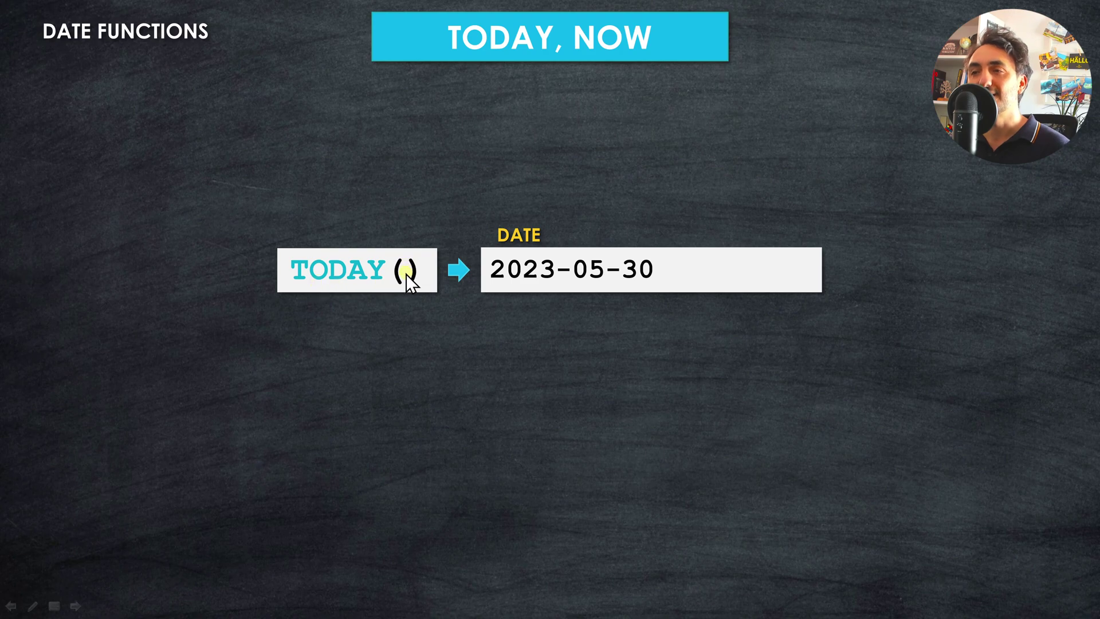
pyautogui.click(694, 304)
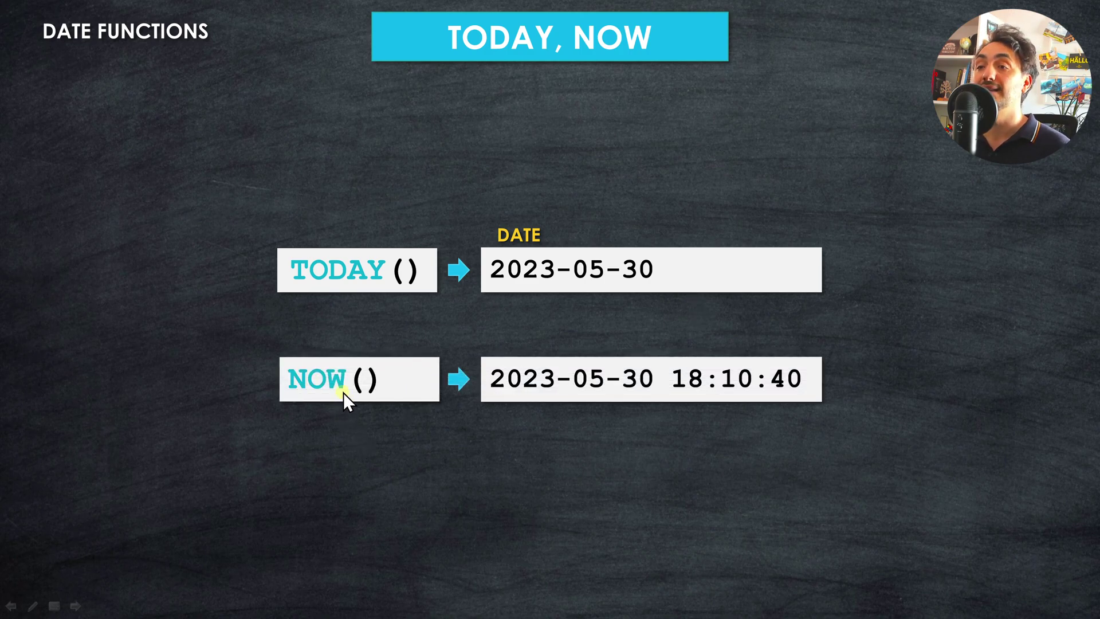
pyautogui.click(485, 433)
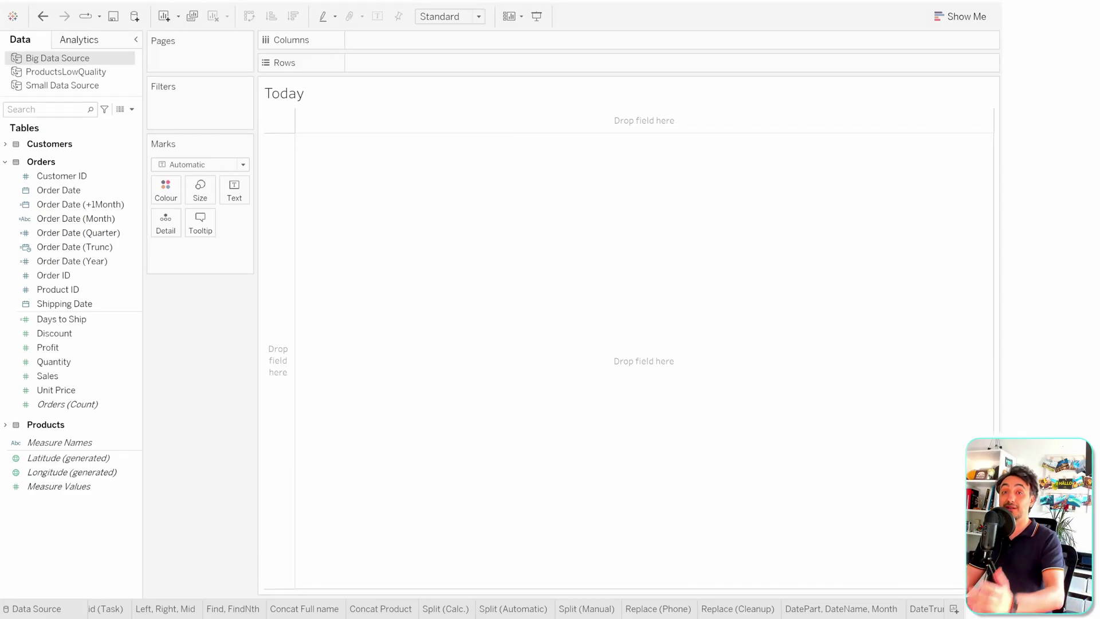
# Create a calculated field named Today with the formula TODAY().
pyautogui.rightClick(101, 505)
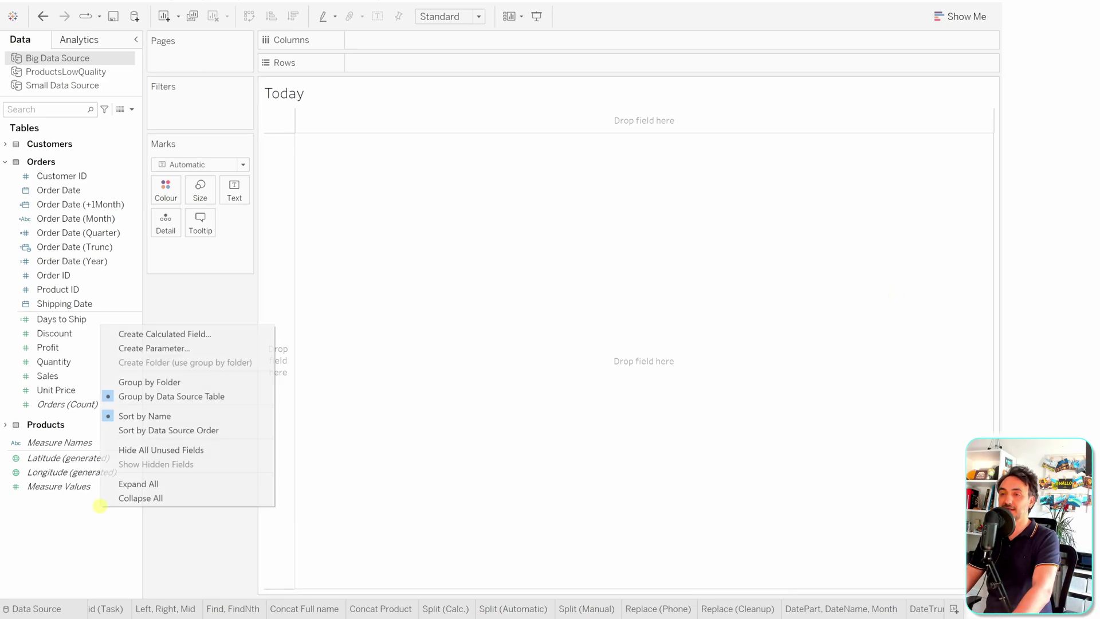
pyautogui.click(166, 335)
pyautogui.write('T')
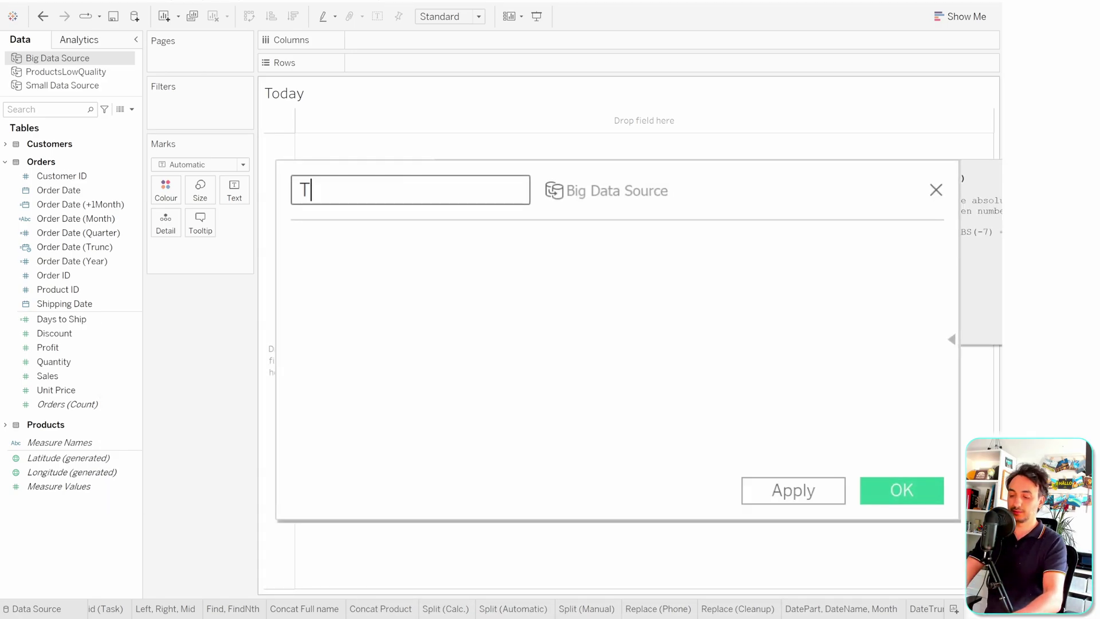
pyautogui.write('oday')
pyautogui.click(427, 307)
pyautogui.write('Tod')
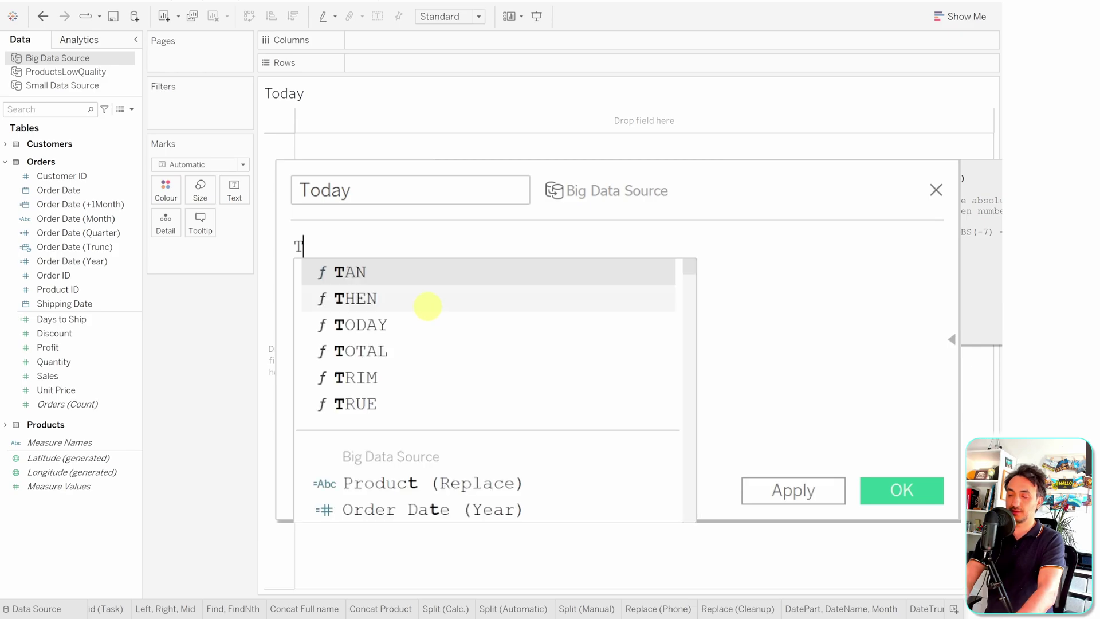
pyautogui.click(456, 274)
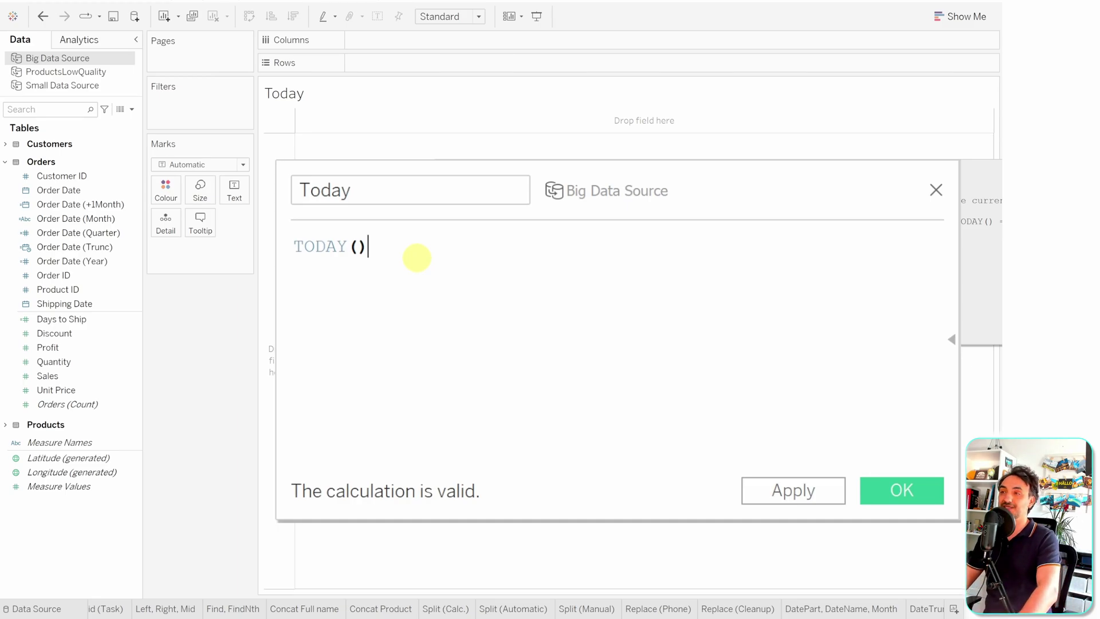
# Save the Today calculated field and place it on Rows.
pyautogui.click(897, 491)
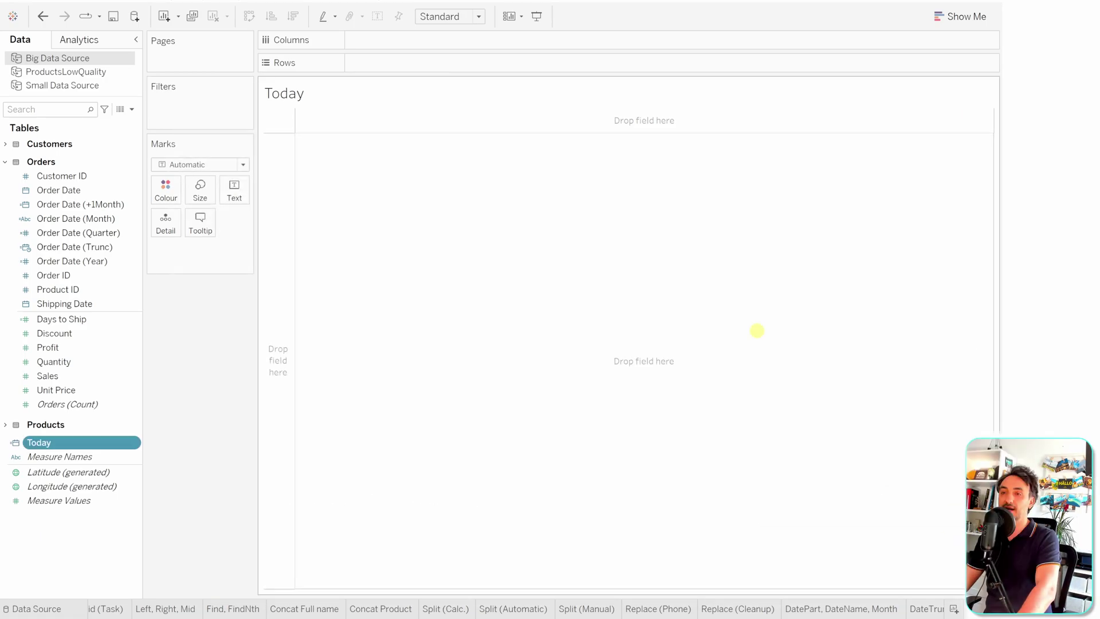
pyautogui.click(108, 442)
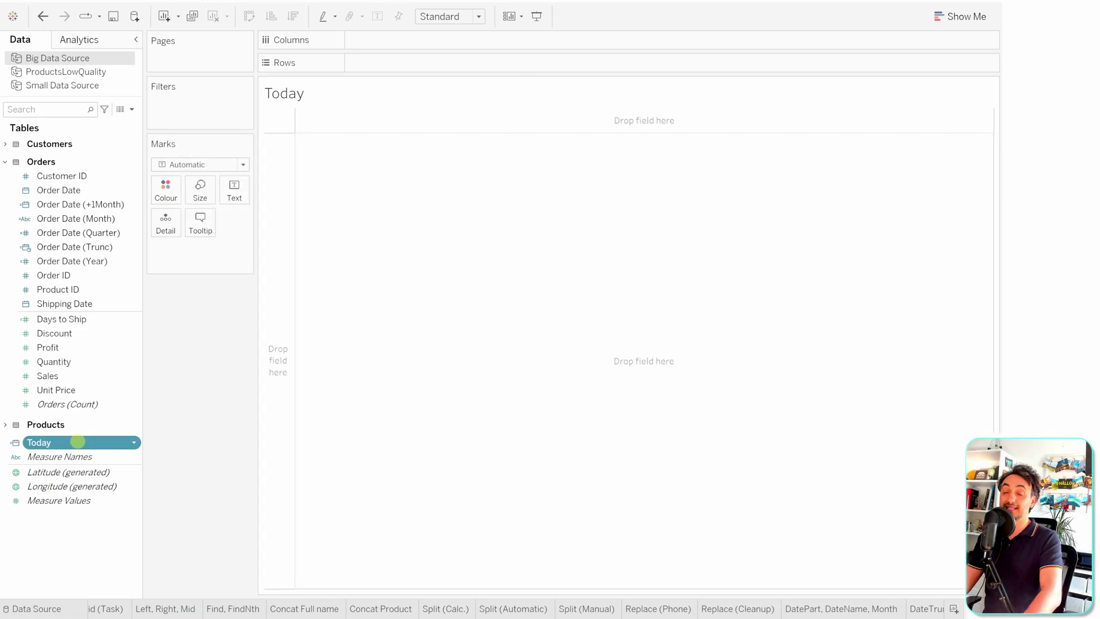
pyautogui.moveTo(15, 442); pyautogui.dragTo(385, 63)
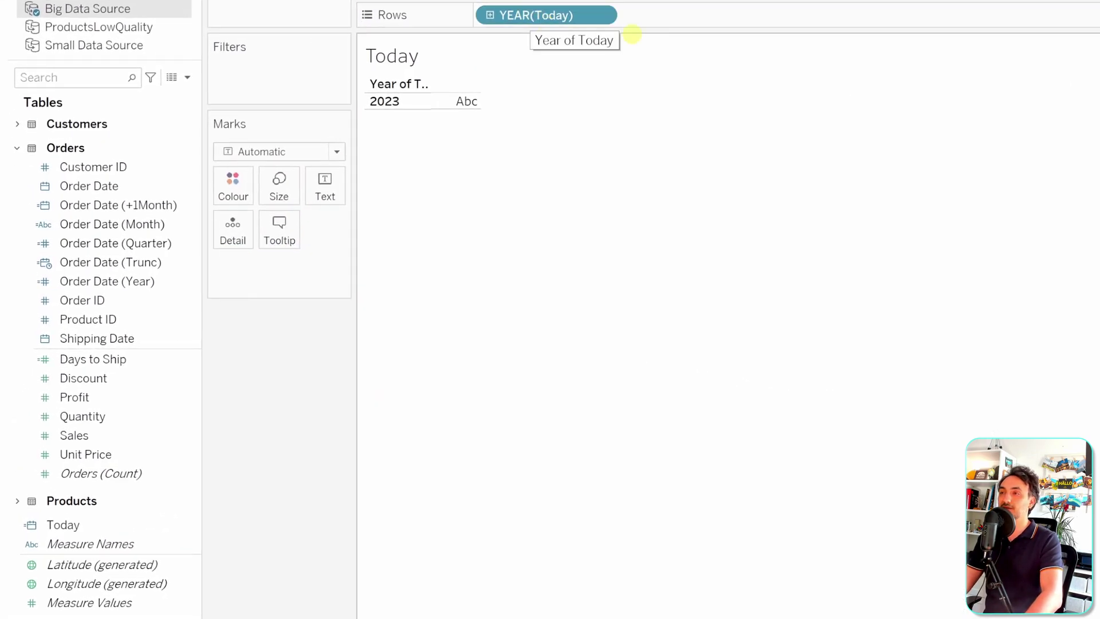
# Set the Today pill to a discrete Exact Date so it shows 30/05/2023.
pyautogui.click(599, 14)
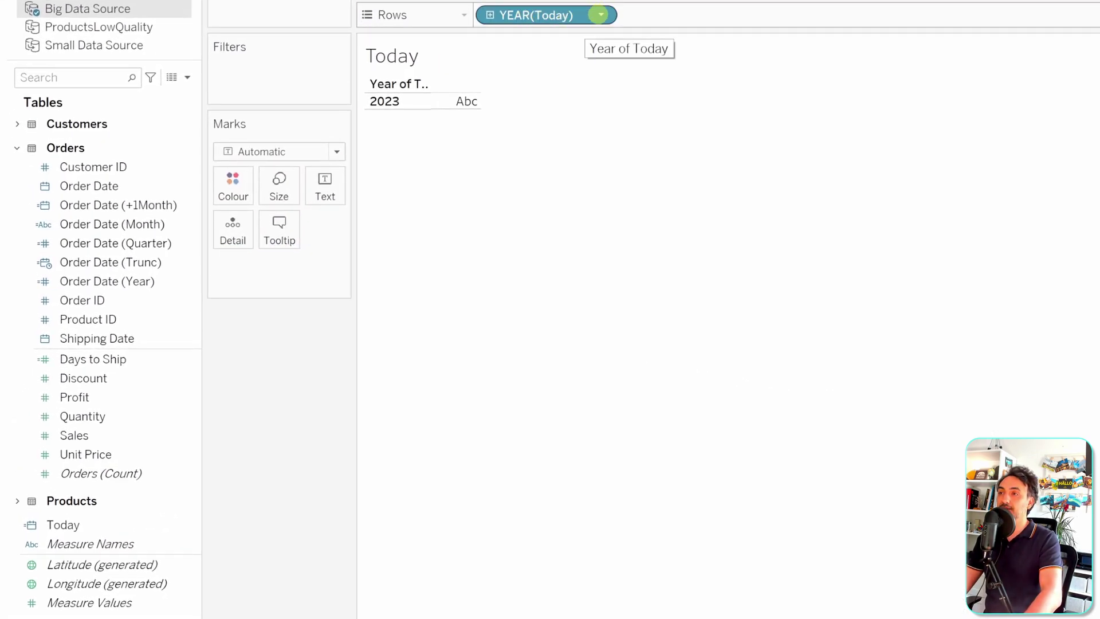
pyautogui.click(598, 14)
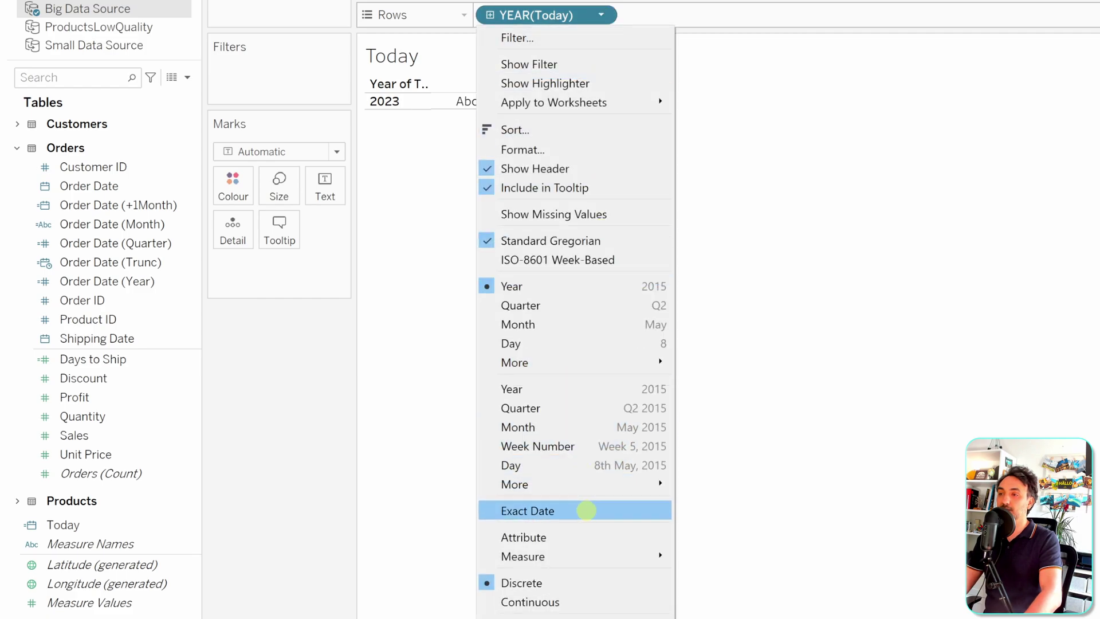
pyautogui.click(586, 510)
pyautogui.click(600, 15)
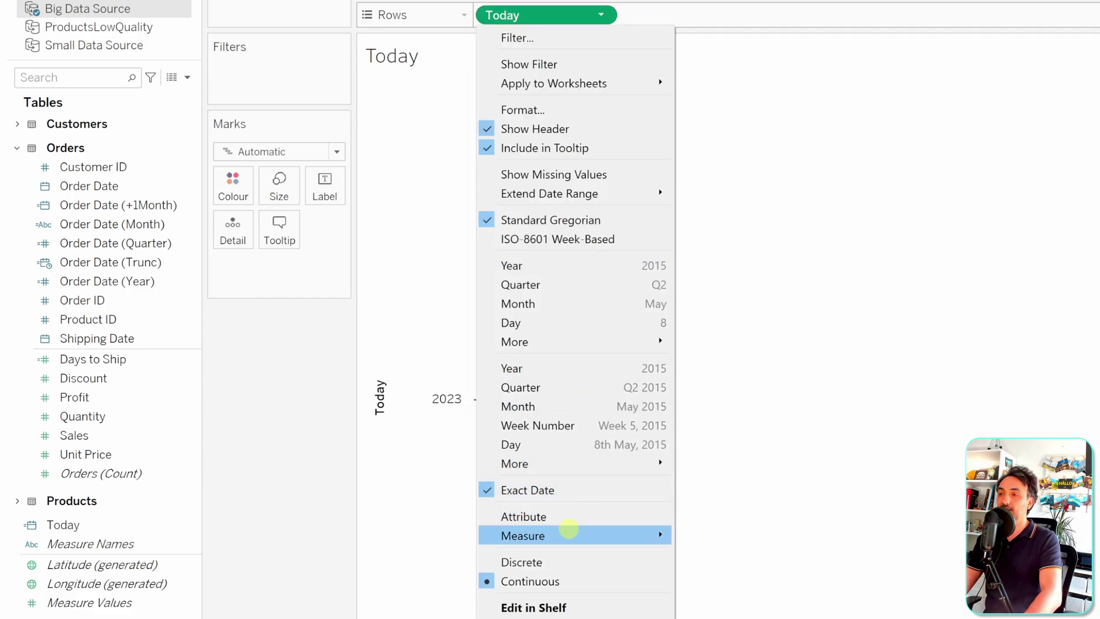
pyautogui.click(564, 560)
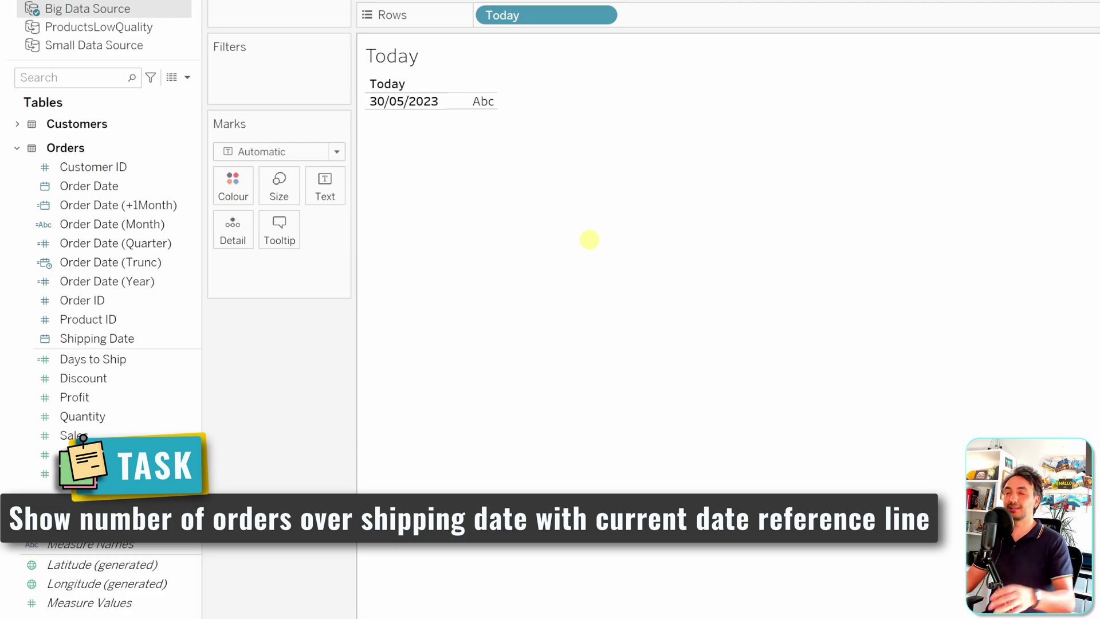
# Replace Today with Shipping Date on Columns and Count of Orders on Rows.
pyautogui.moveTo(570, 15); pyautogui.dragTo(172, 613)
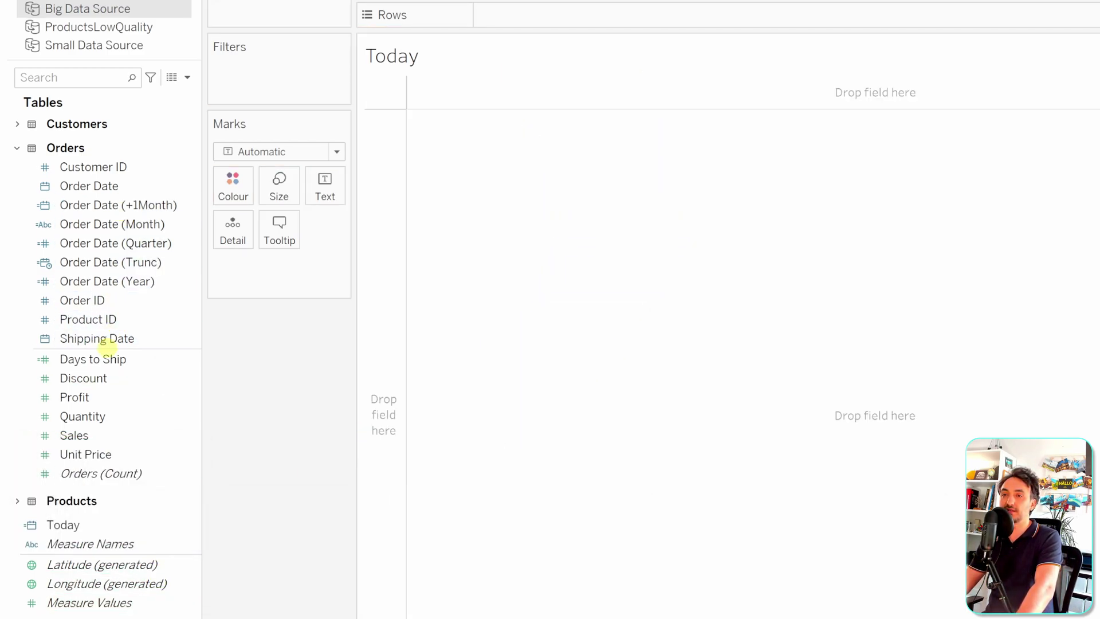
pyautogui.moveTo(126, 337); pyautogui.dragTo(452, 17)
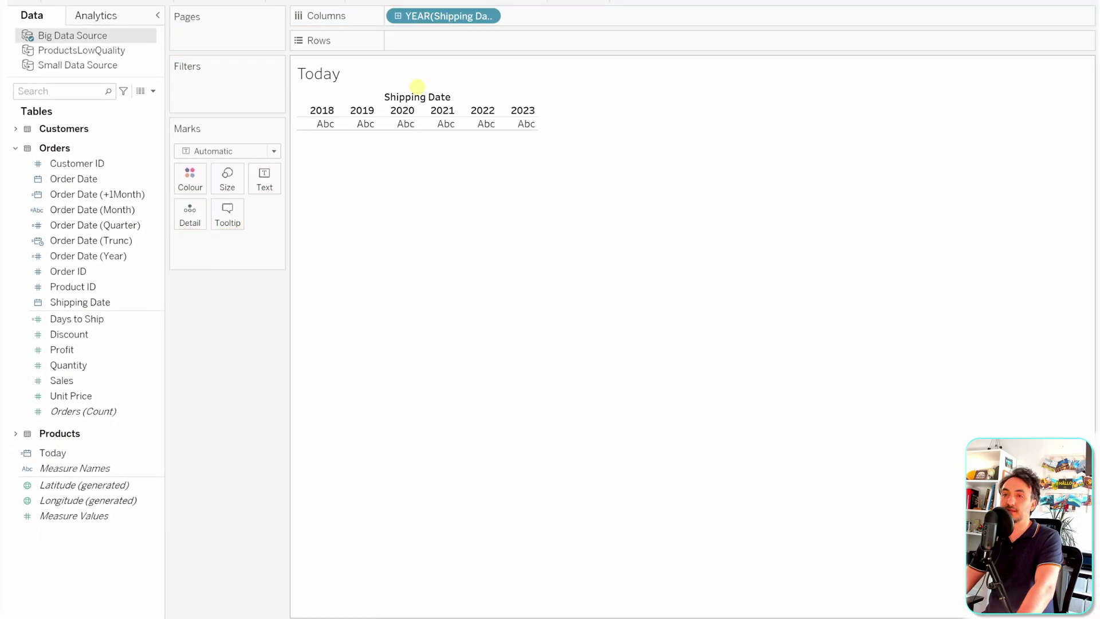
pyautogui.click(103, 411)
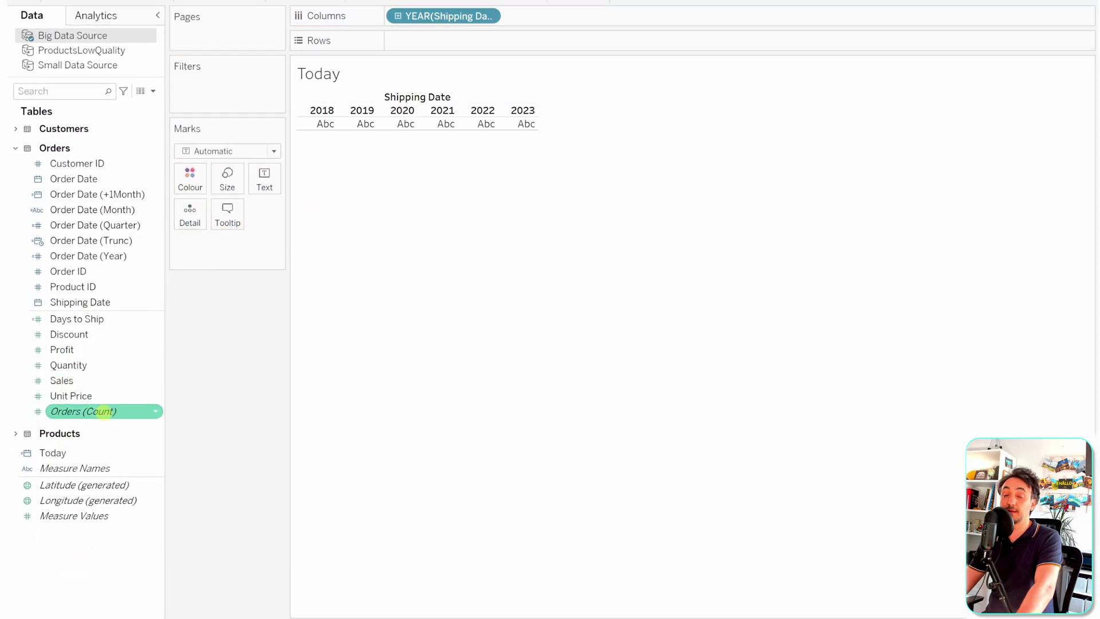
pyautogui.moveTo(86, 410); pyautogui.dragTo(447, 39)
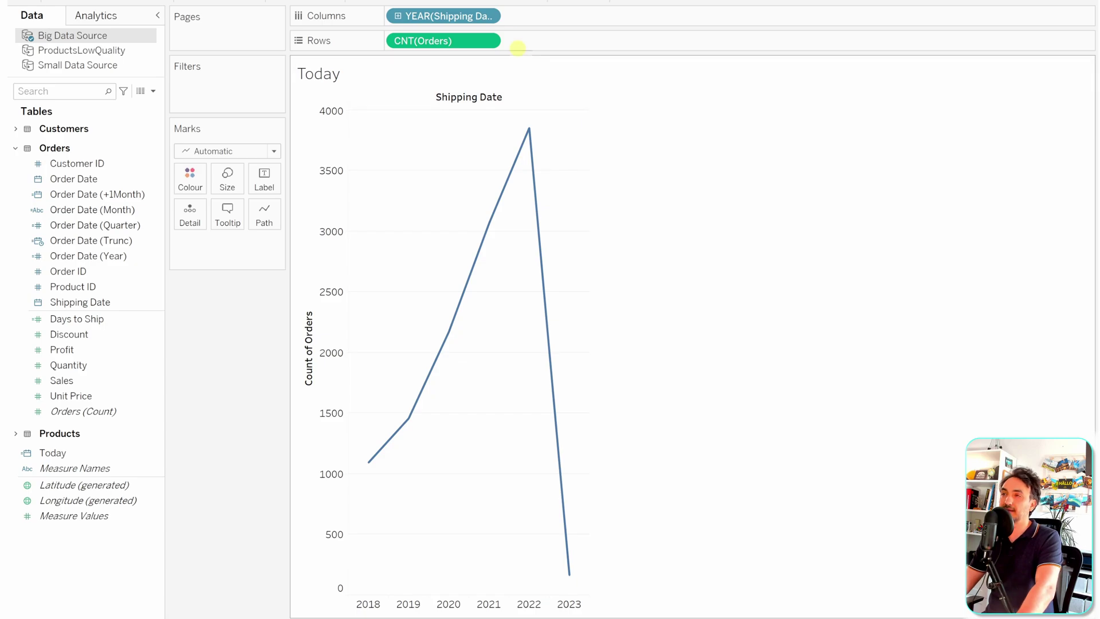
# Set Shipping Date to continuous Month for a monthly order-count line chart.
pyautogui.click(488, 16)
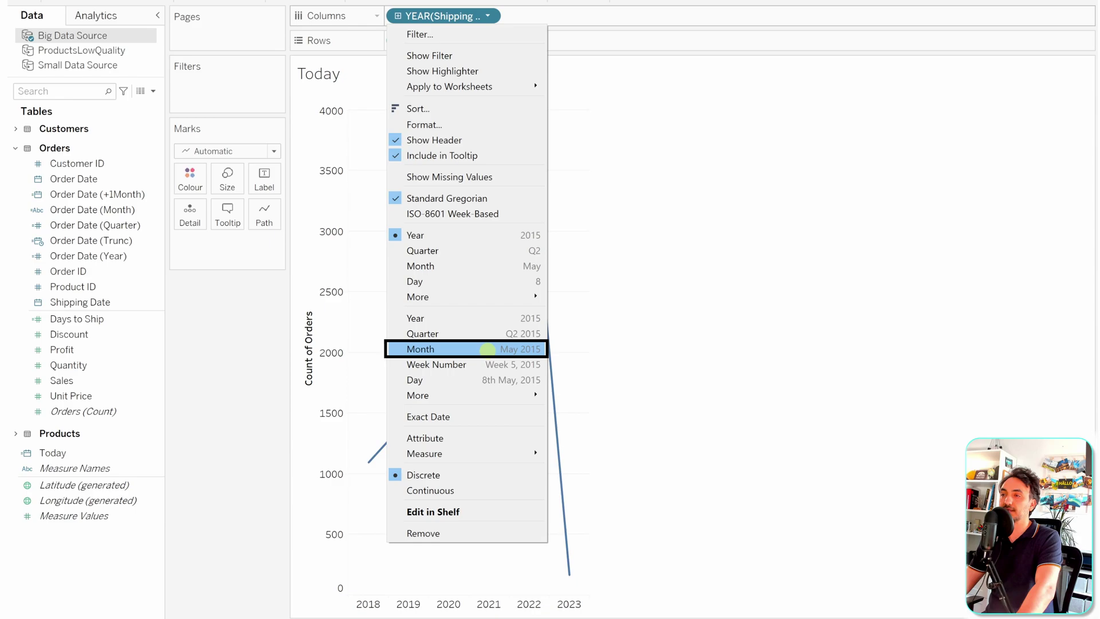
pyautogui.click(487, 349)
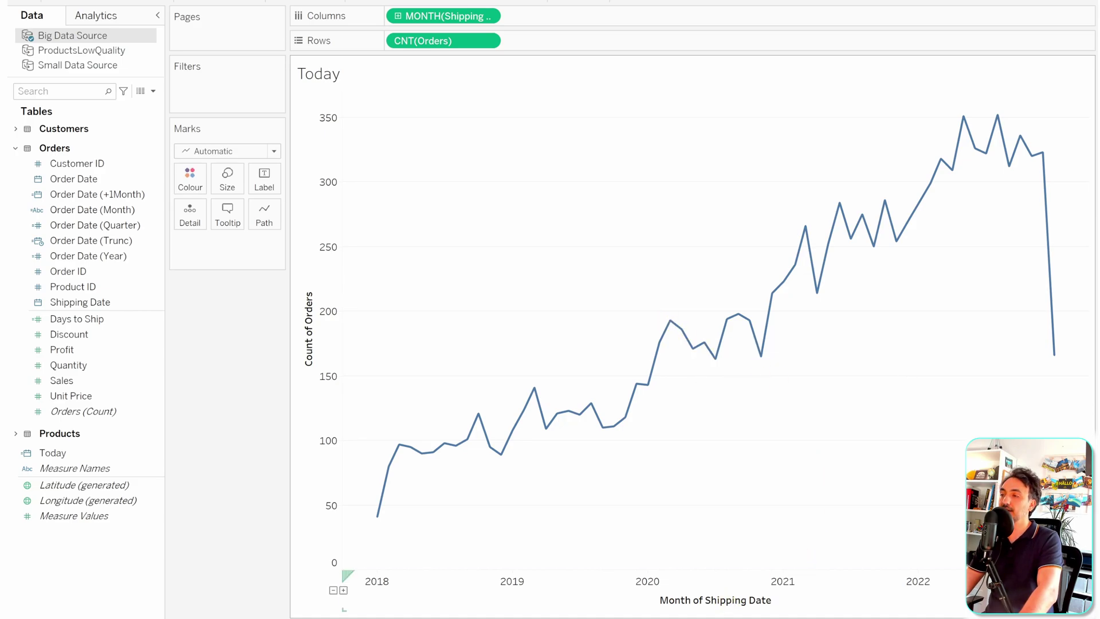
pyautogui.rightClick(726, 599)
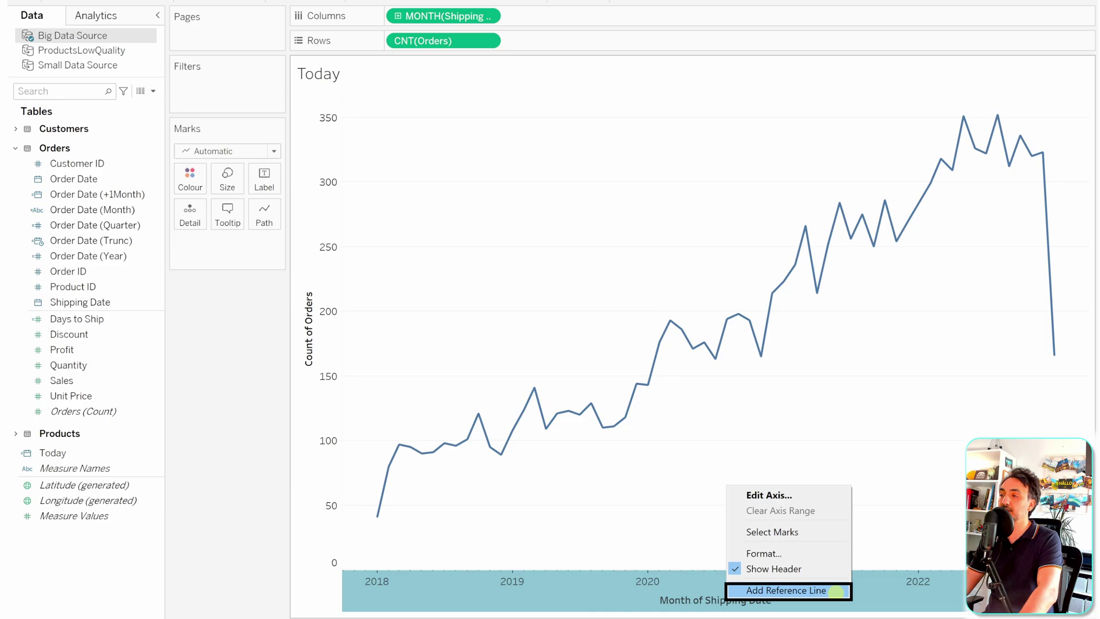
# Check the reference line Value list, find only MONTH(Shipping Date), and cancel the dialog.
pyautogui.click(836, 591)
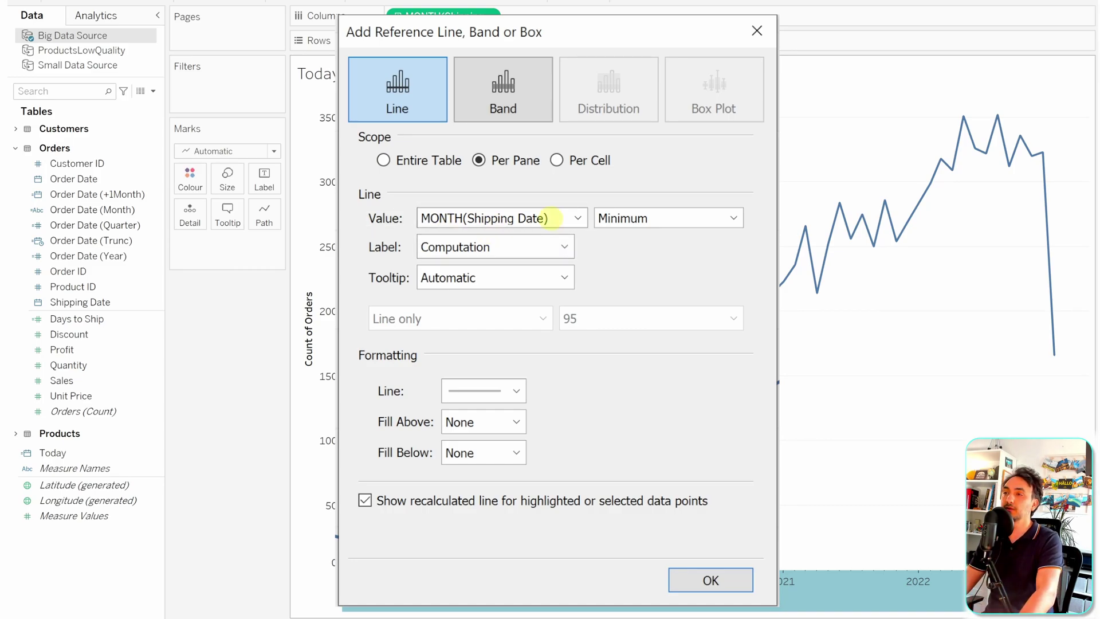
pyautogui.click(578, 217)
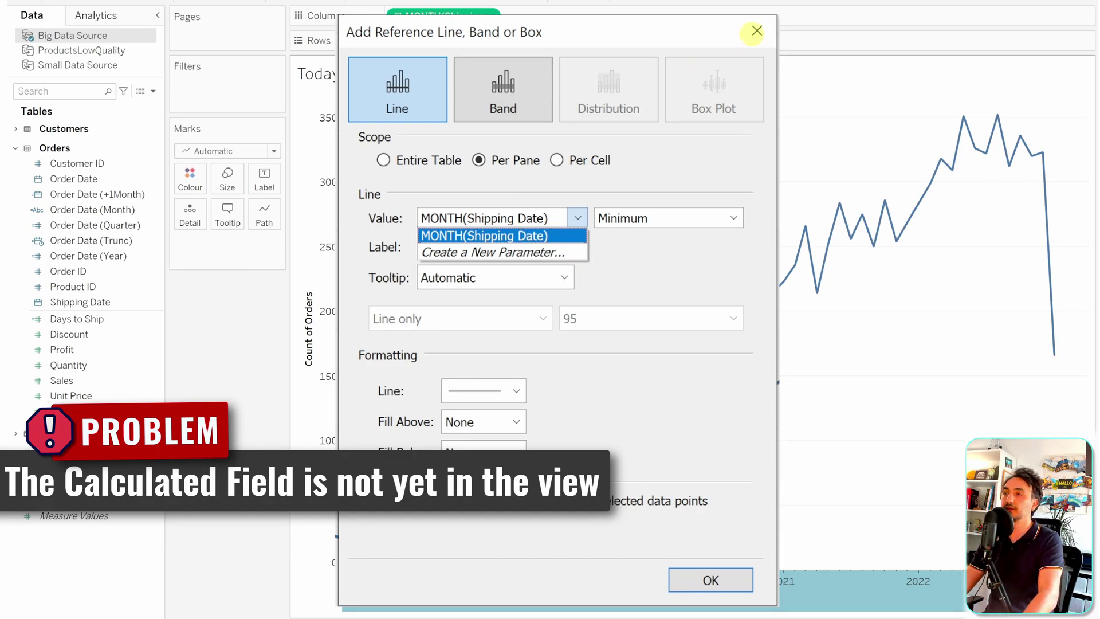
pyautogui.click(755, 30)
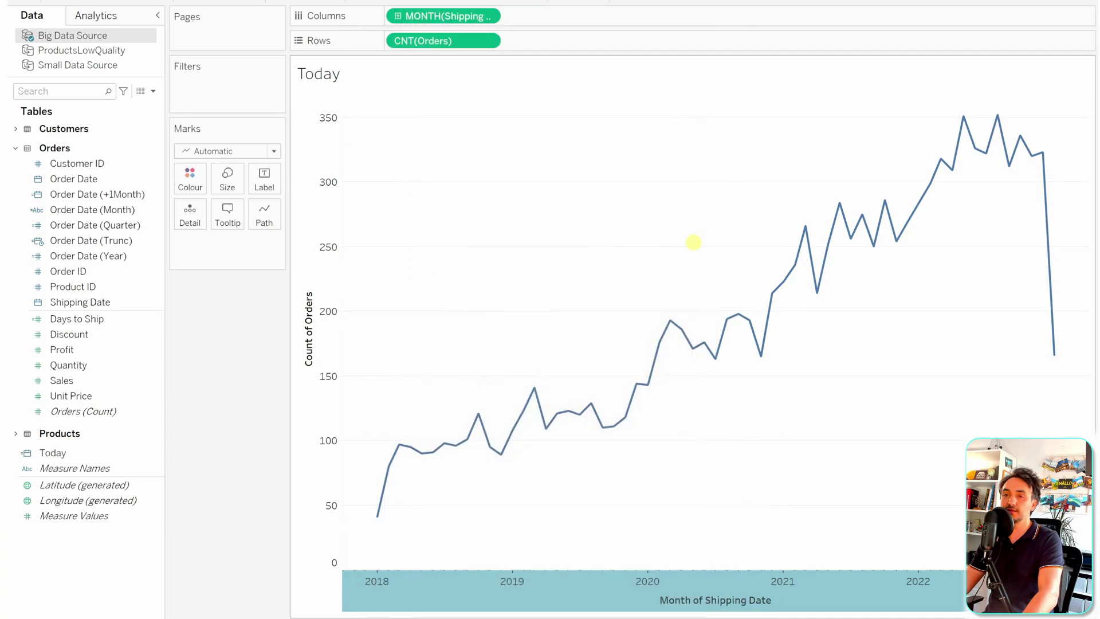
# Add Today to the Marks card Detail and switch YEAR(Today) to Exact Date.
pyautogui.moveTo(53, 453); pyautogui.dragTo(191, 221)
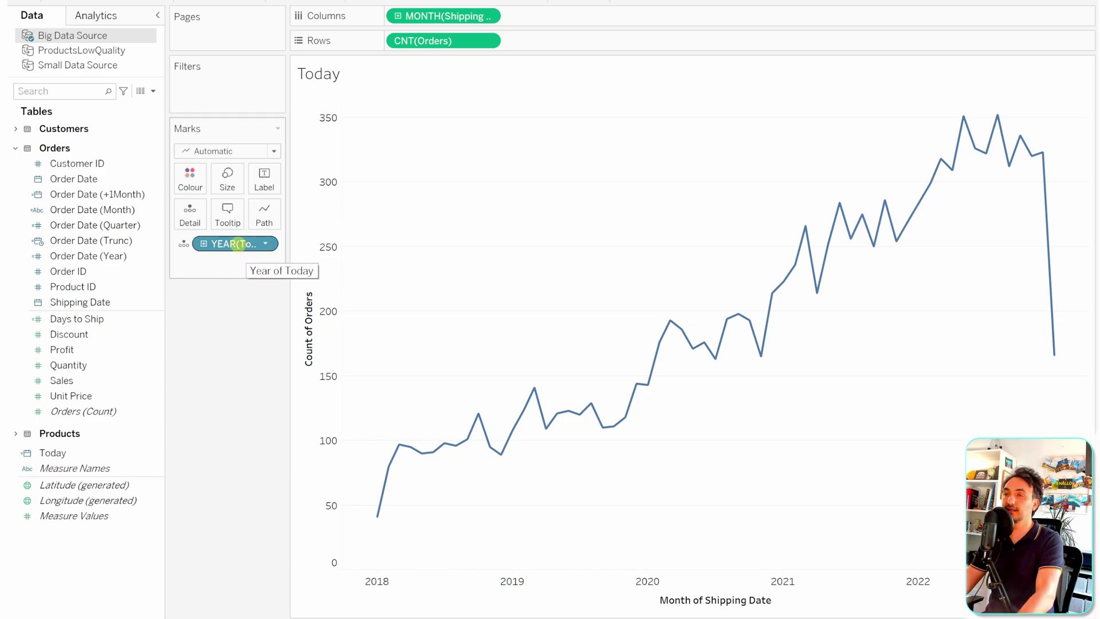
pyautogui.rightClick(238, 245)
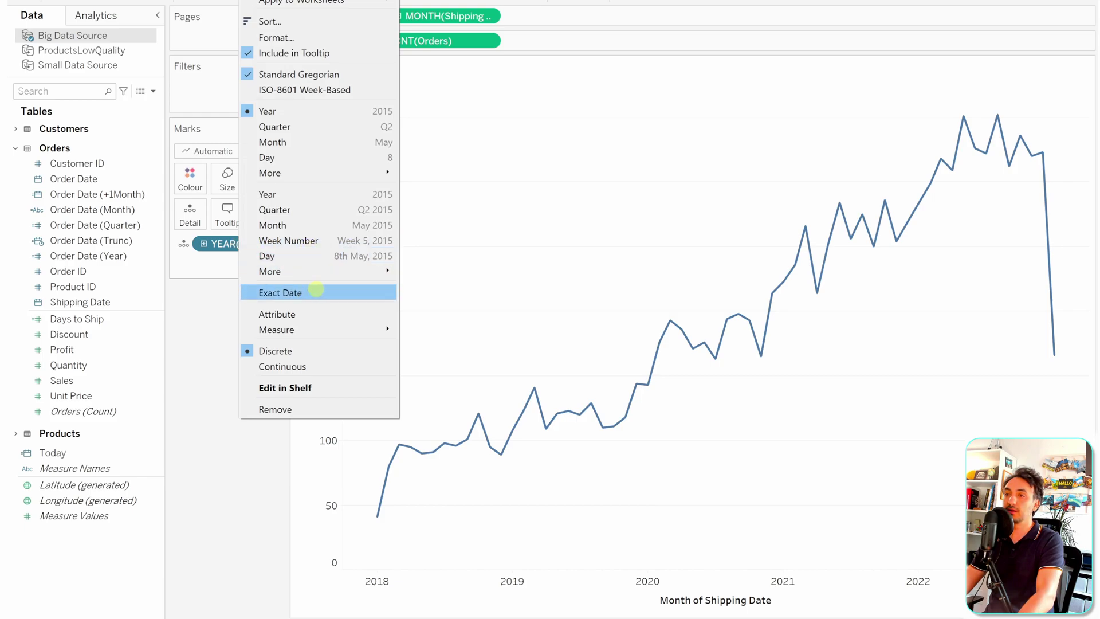
pyautogui.click(321, 292)
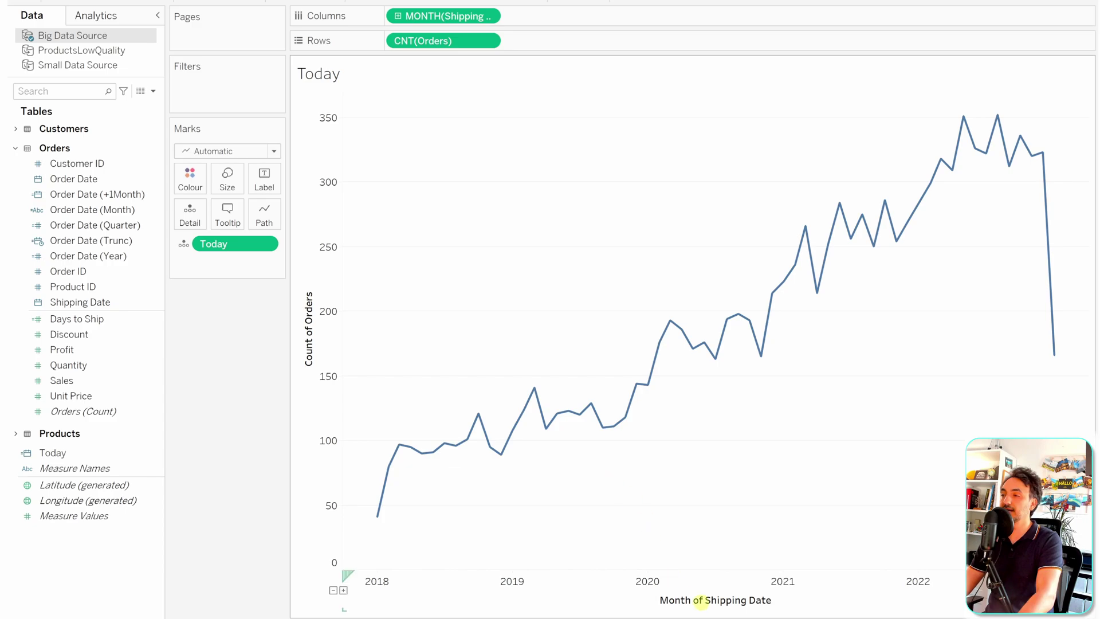
# Add a reference line on the Shipping Date axis at the Today value.
pyautogui.rightClick(727, 599)
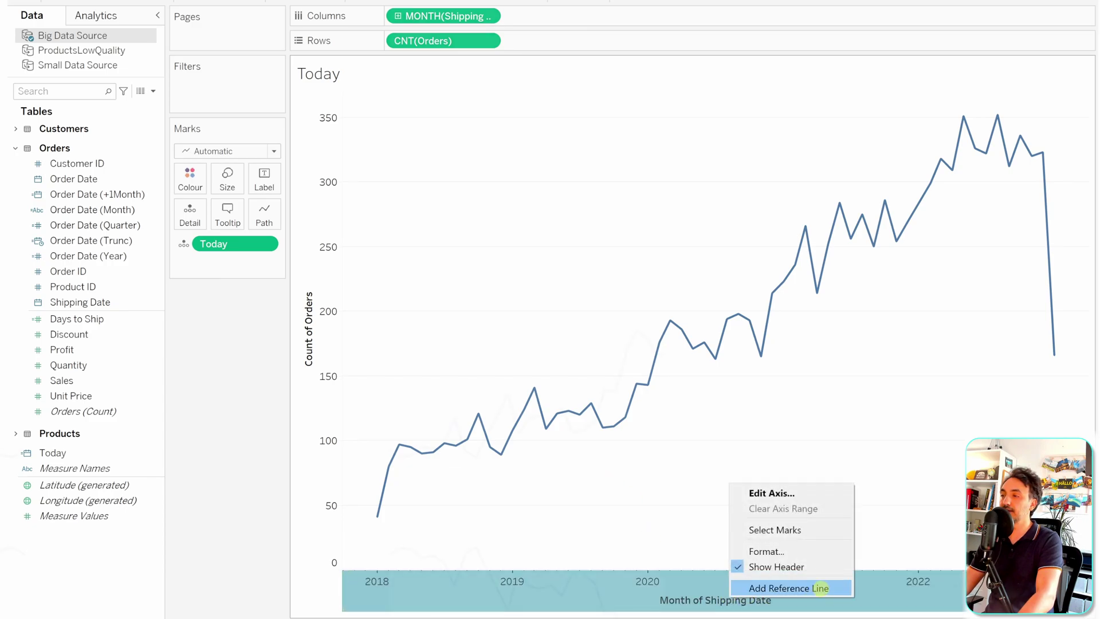
pyautogui.click(820, 589)
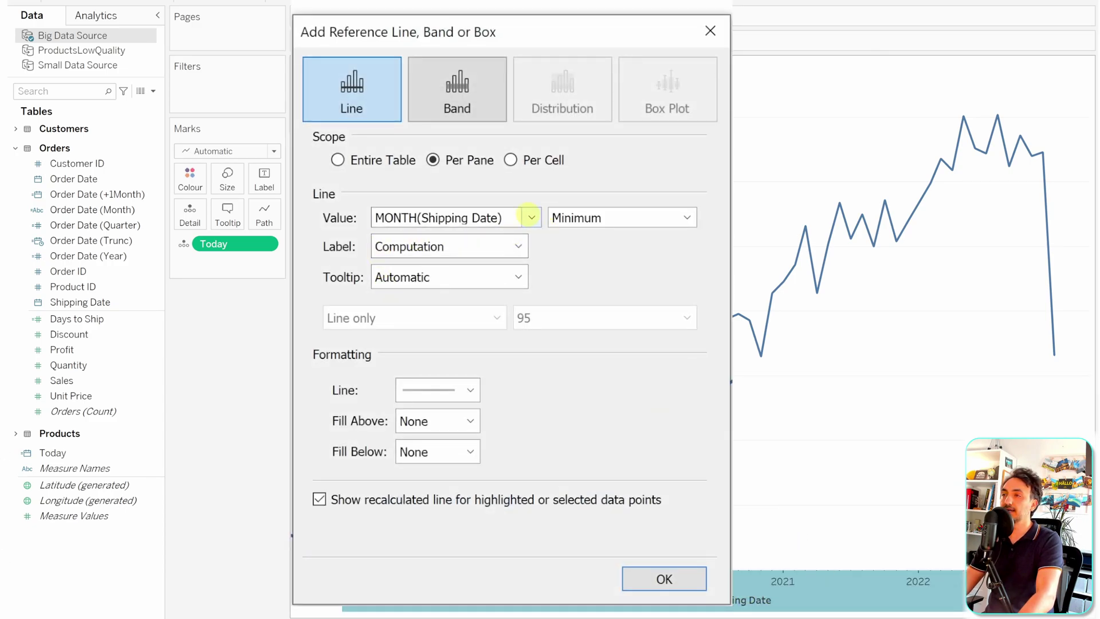
pyautogui.click(530, 216)
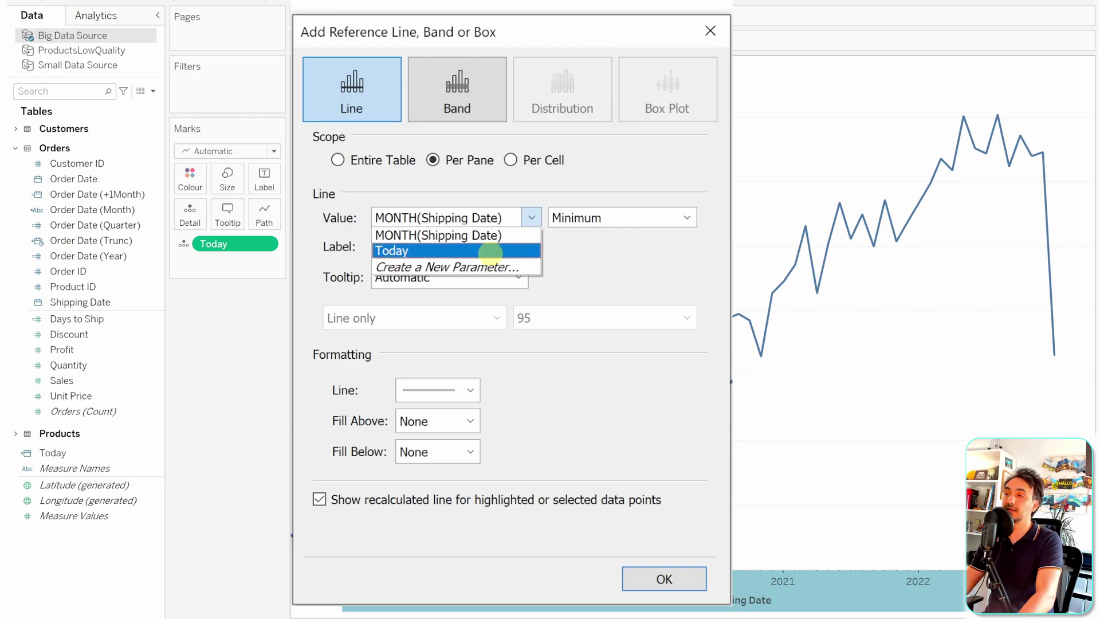
pyautogui.click(491, 252)
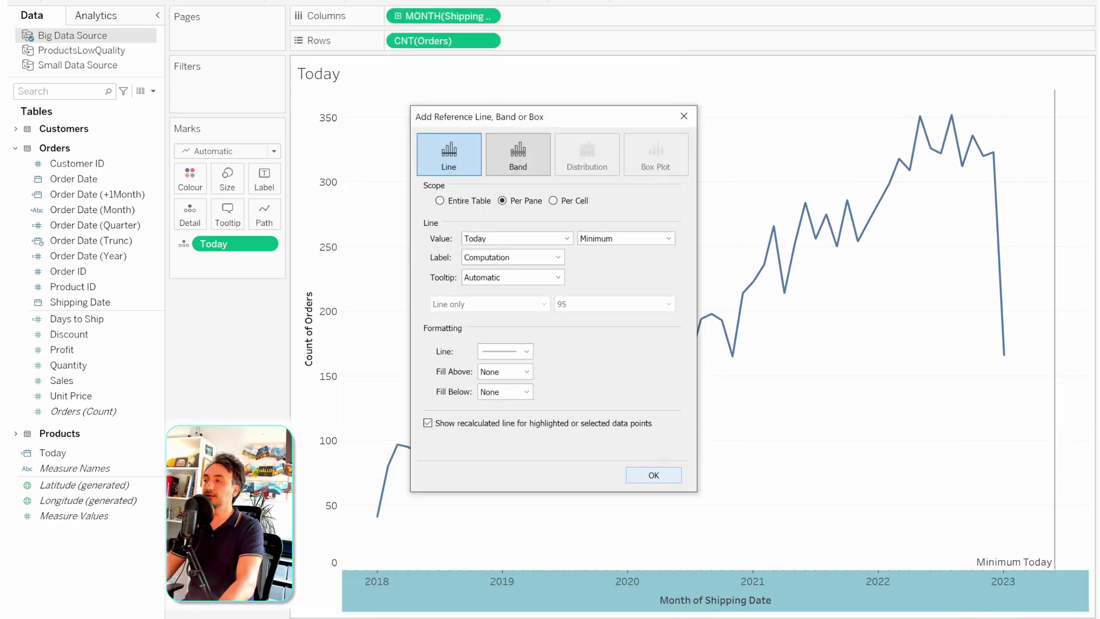
pyautogui.press('Return')
pyautogui.moveTo(1049, 98)
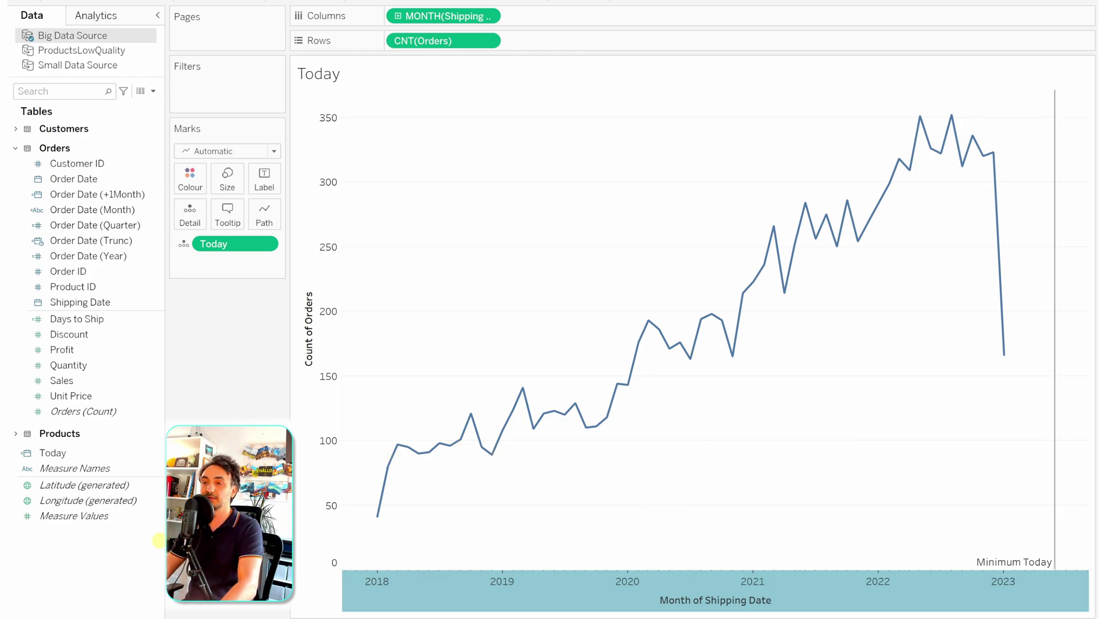
pyautogui.rightClick(140, 546)
# Create calculated field 'Shipping Date (+2Years)' with formula DATEADD("year", 2, [Shipping Date]).
pyautogui.click(206, 359)
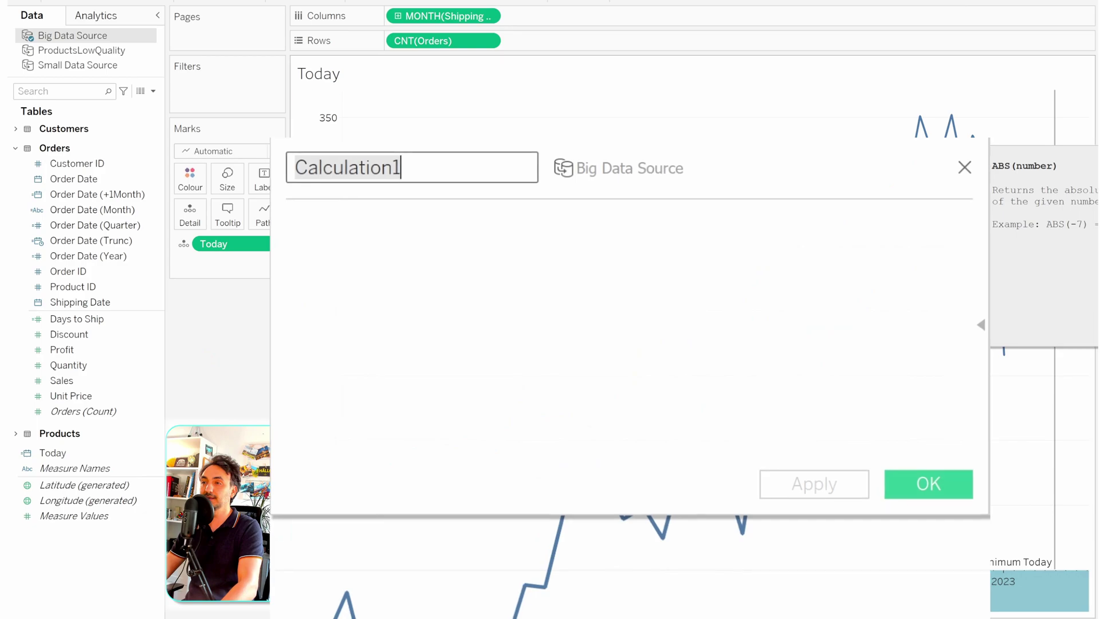
pyautogui.write('Shipping ')
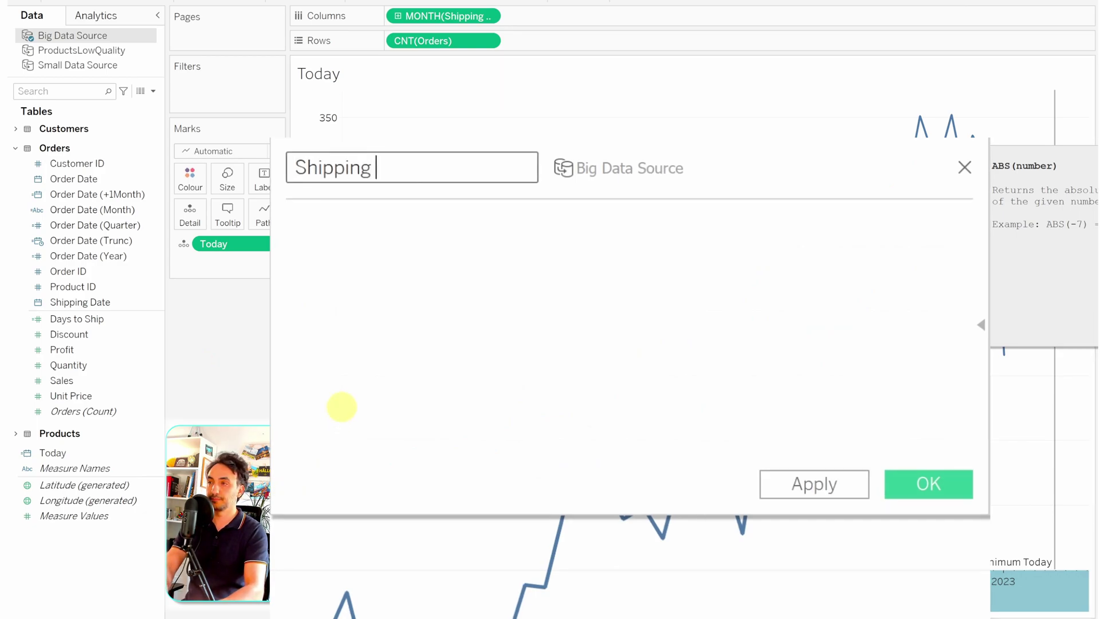
pyautogui.write('Date (+2Years)')
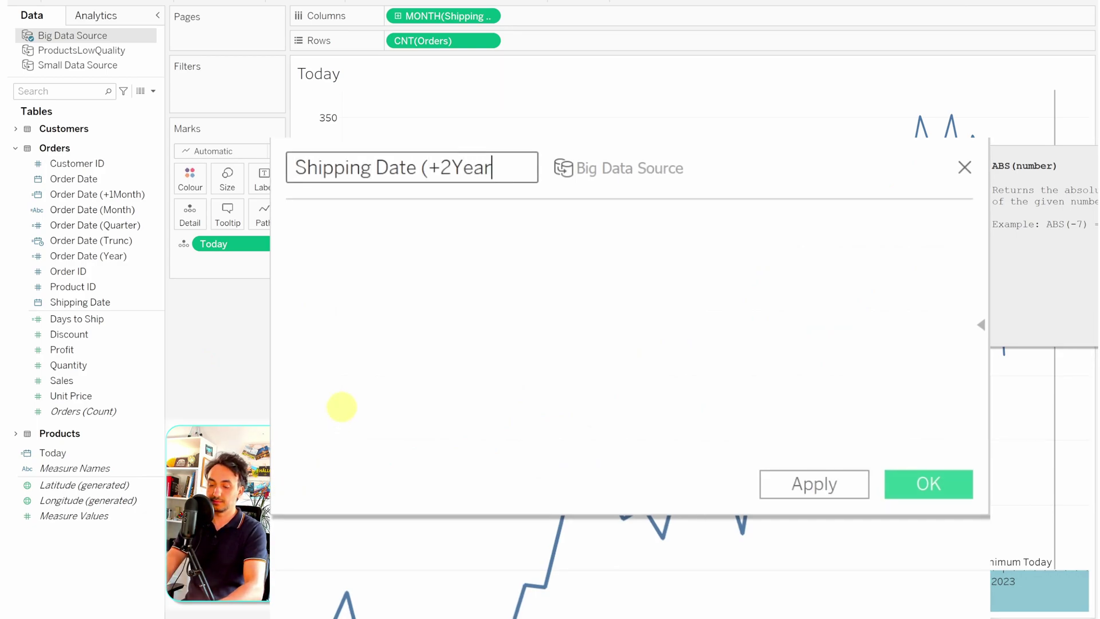
pyautogui.click(434, 241)
pyautogui.write('DATEA')
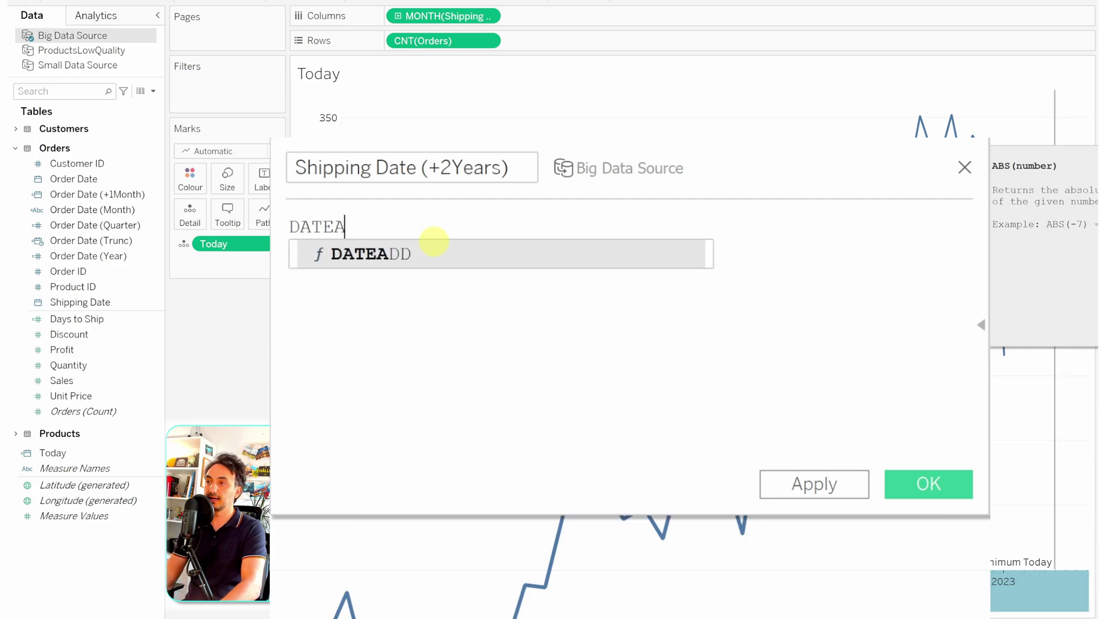
pyautogui.press('Return')
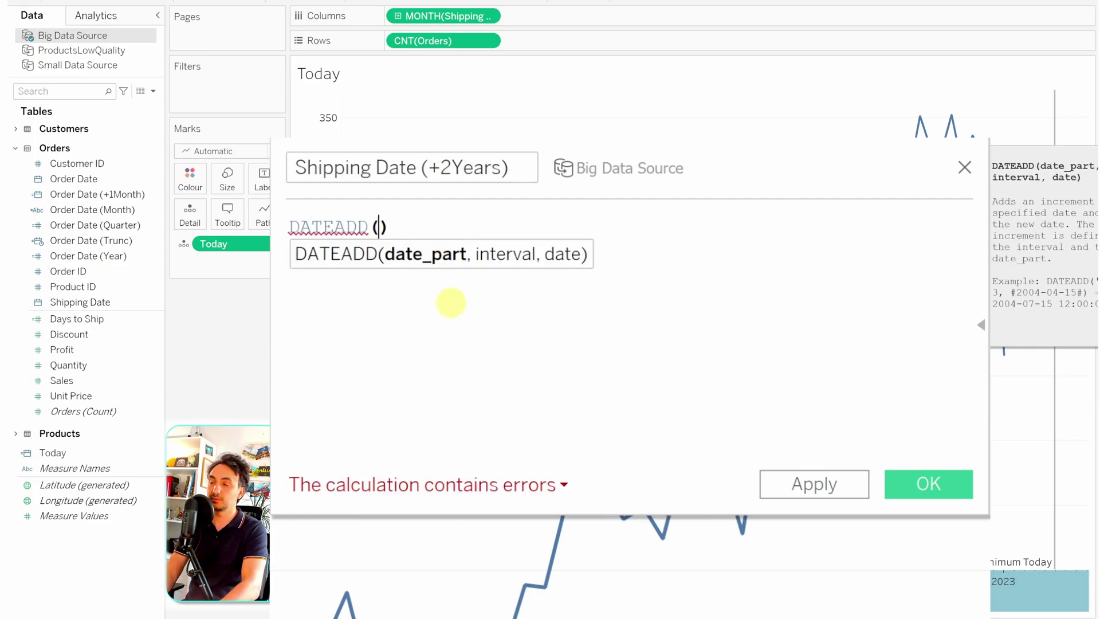
pyautogui.write('"year"')
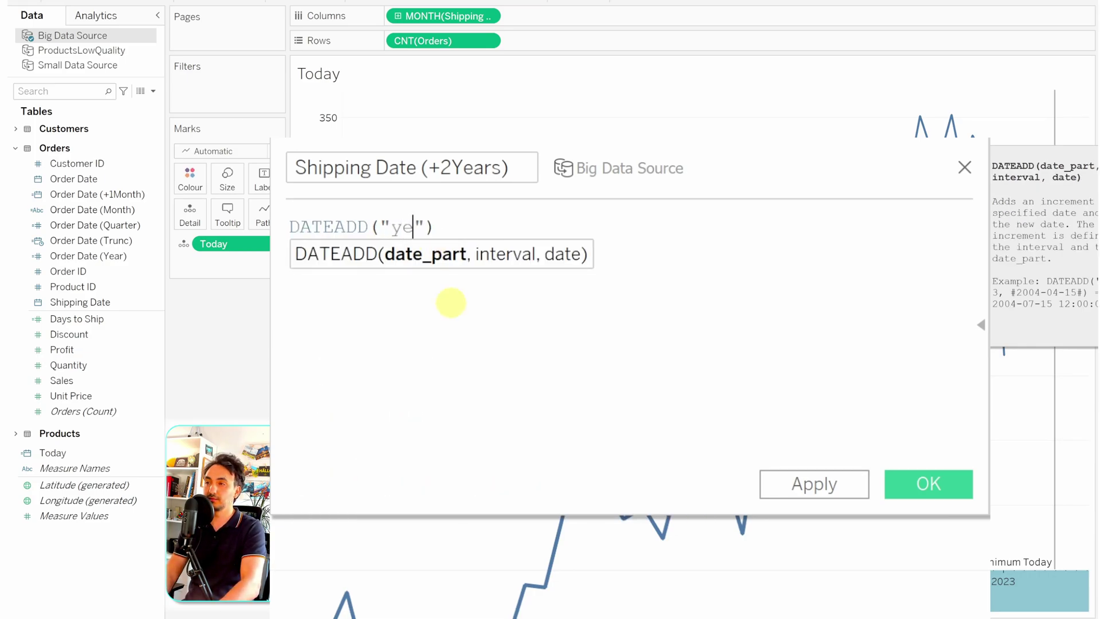
pyautogui.write(', 2')
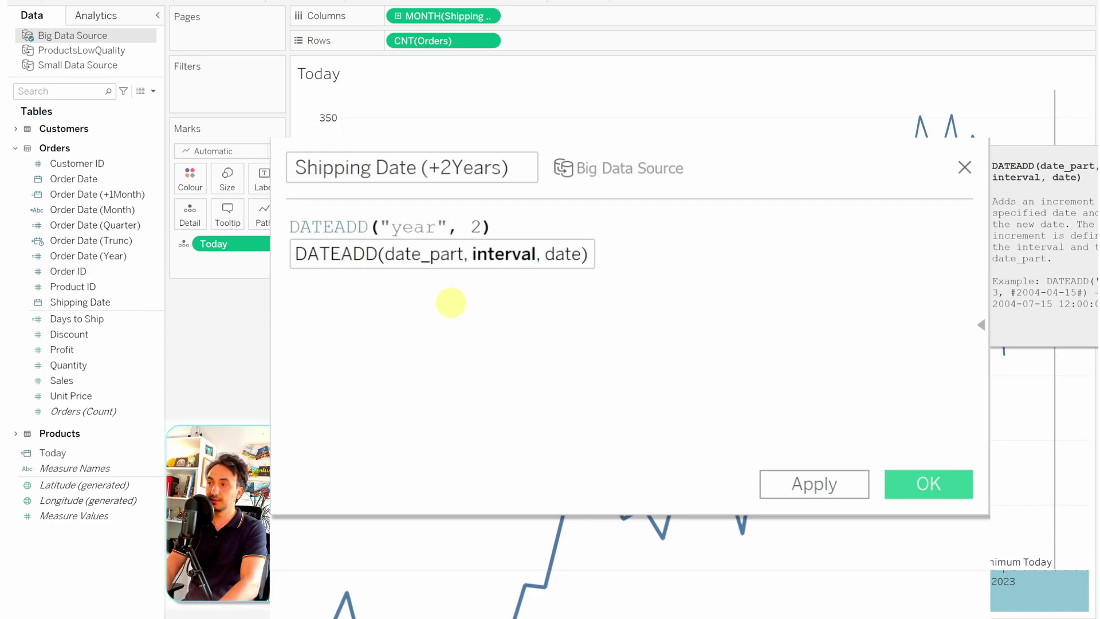
pyautogui.write(', Sj')
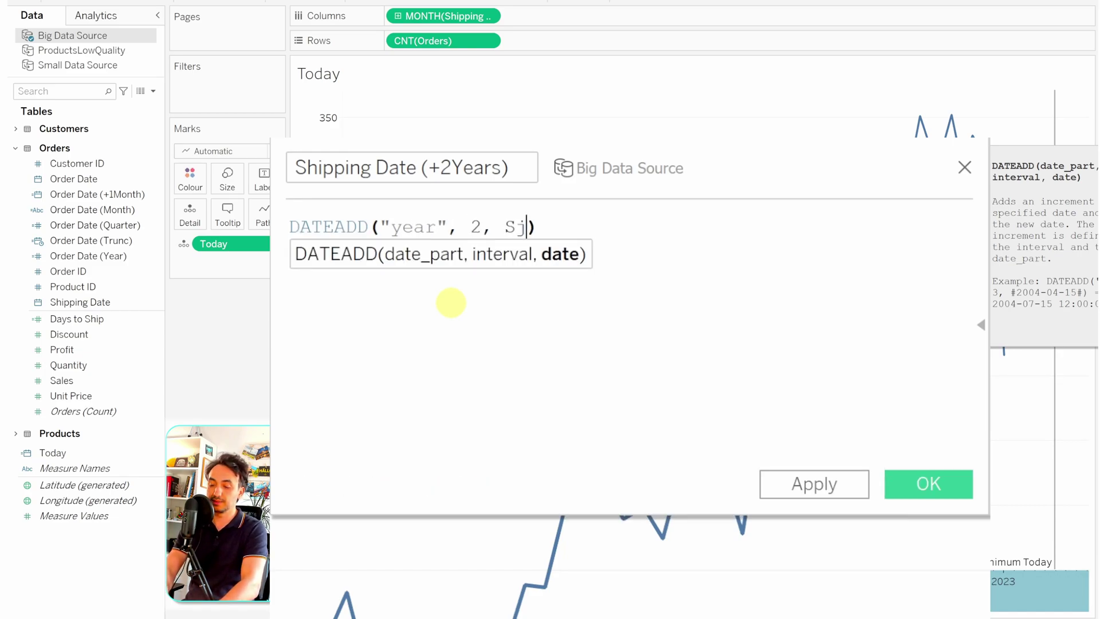
pyautogui.press('BackSpace')
pyautogui.write('h')
pyautogui.click(644, 246)
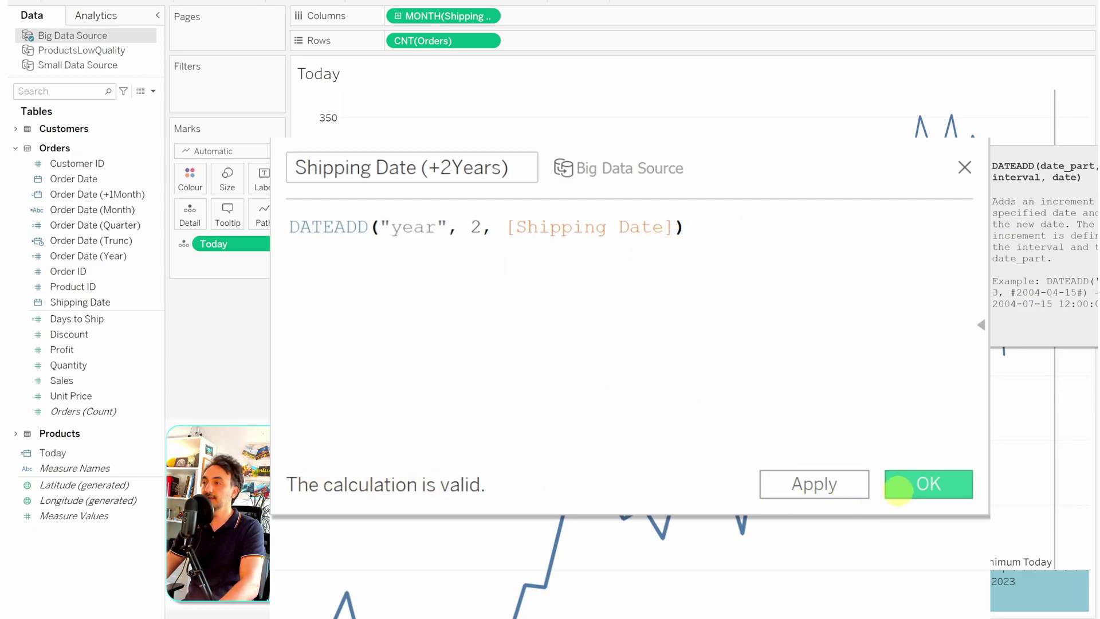
pyautogui.click(898, 489)
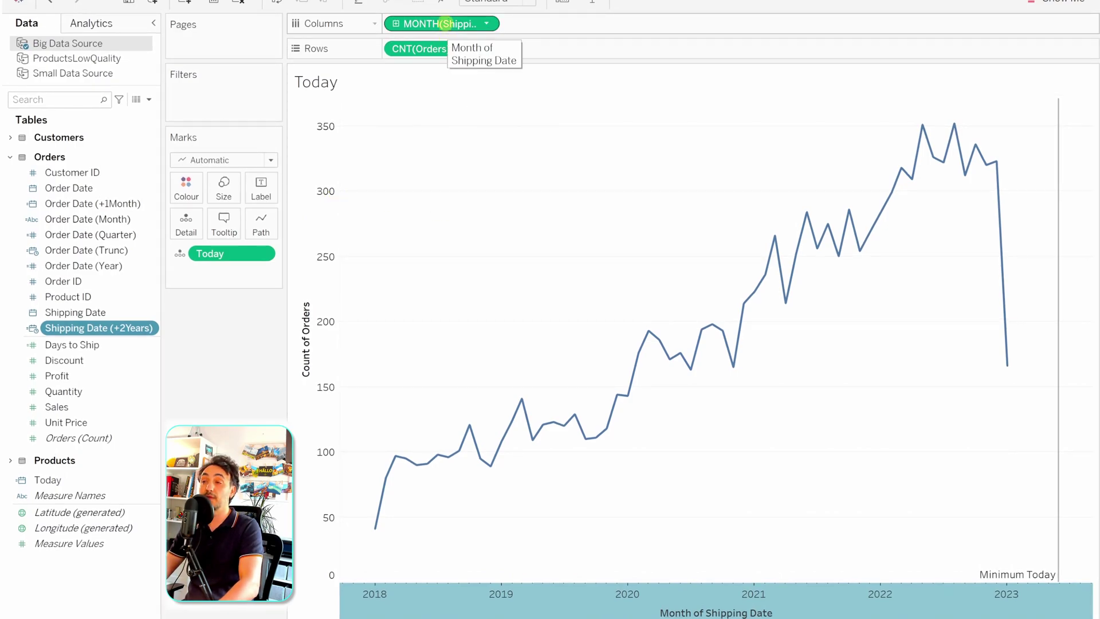
# Replace Shipping Date on Columns with Shipping Date (+2Years) as continuous Month.
pyautogui.moveTo(447, 23); pyautogui.dragTo(259, 332)
pyautogui.moveTo(114, 327); pyautogui.dragTo(476, 24)
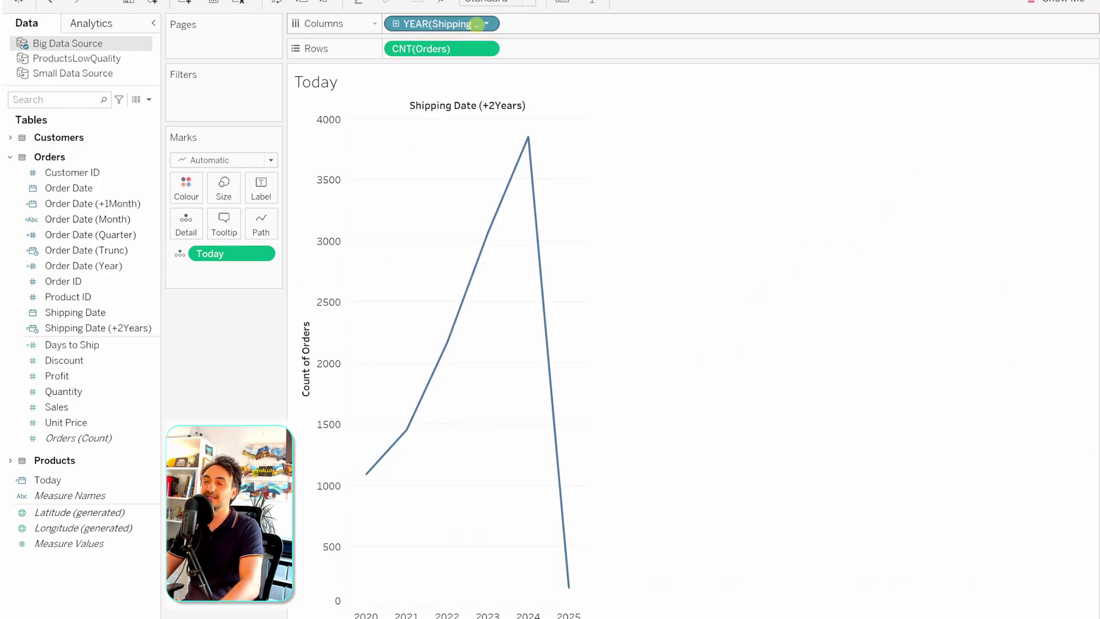
pyautogui.rightClick(473, 24)
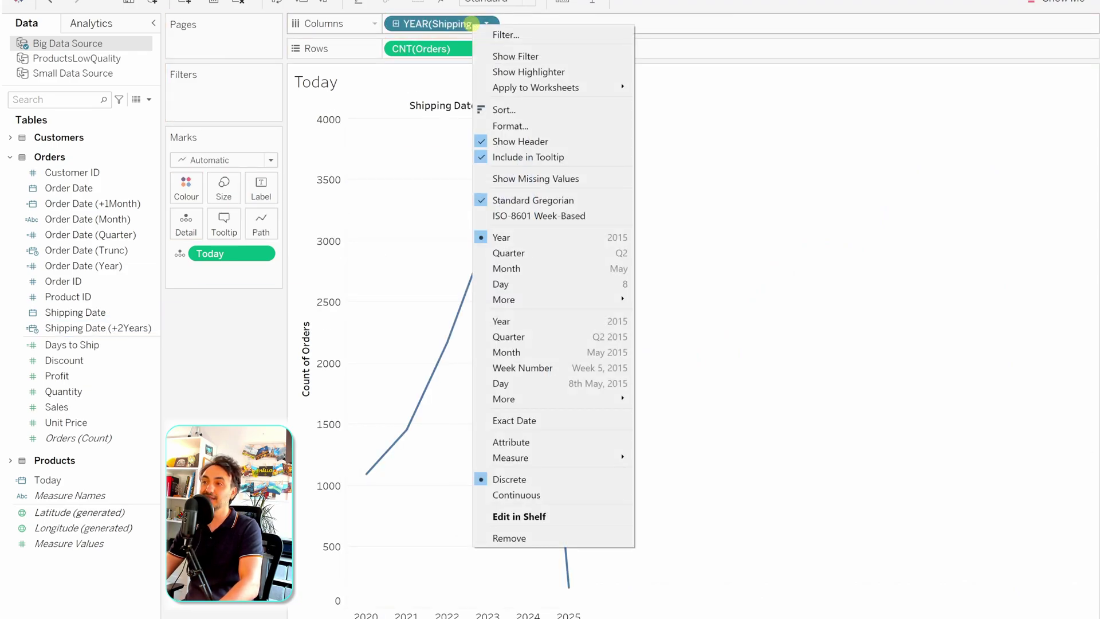
pyautogui.click(550, 352)
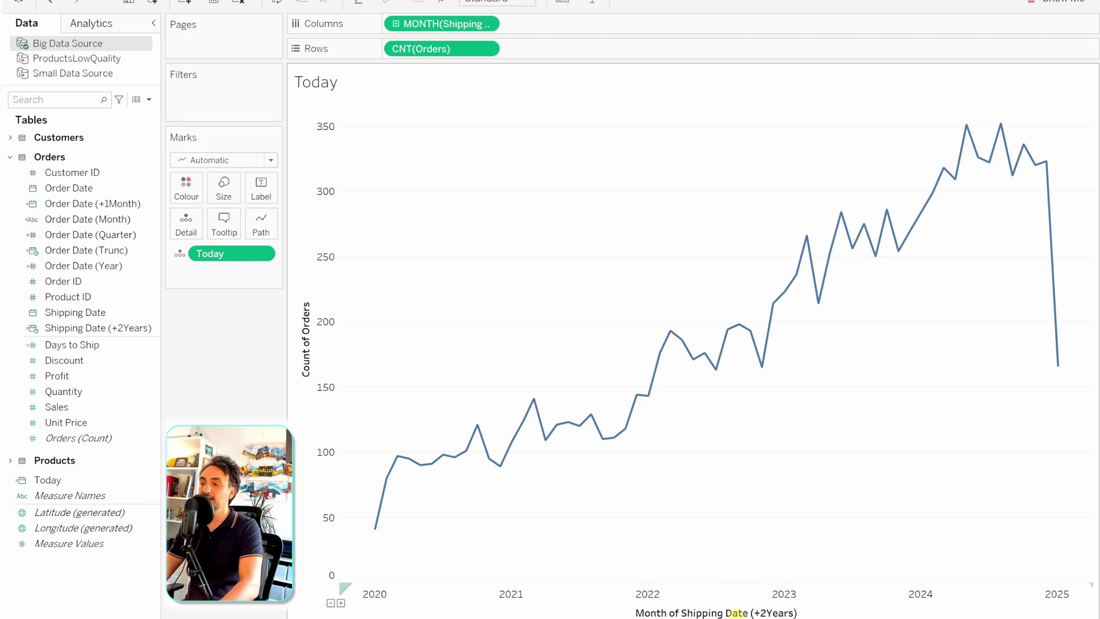
# Add a reference line on the shipping-date axis at the Today parameter value.
pyautogui.rightClick(732, 606)
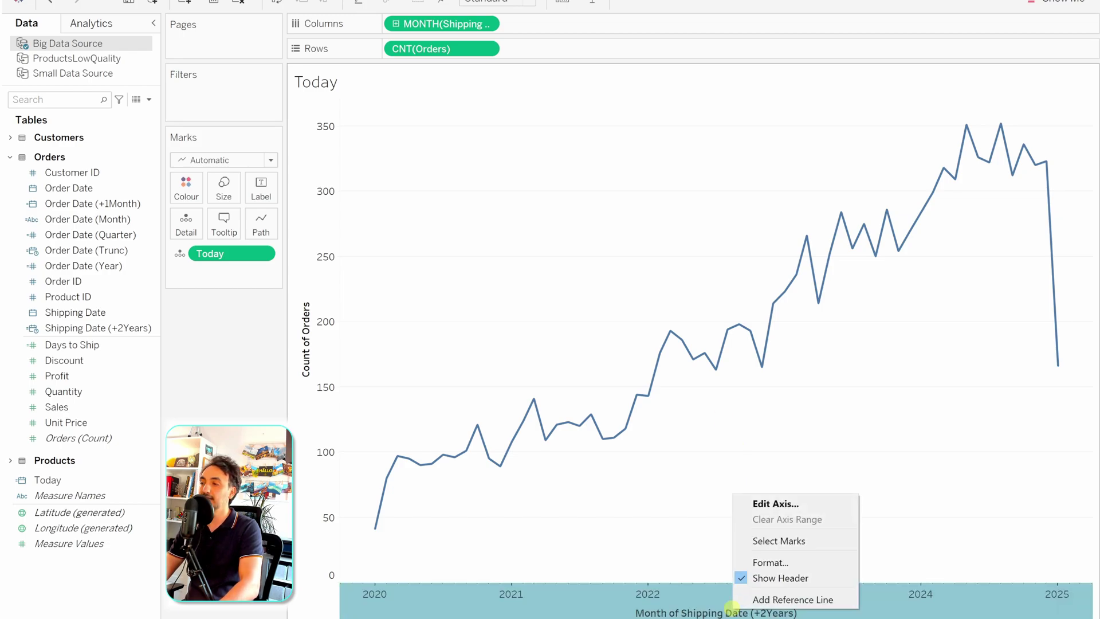
pyautogui.click(837, 598)
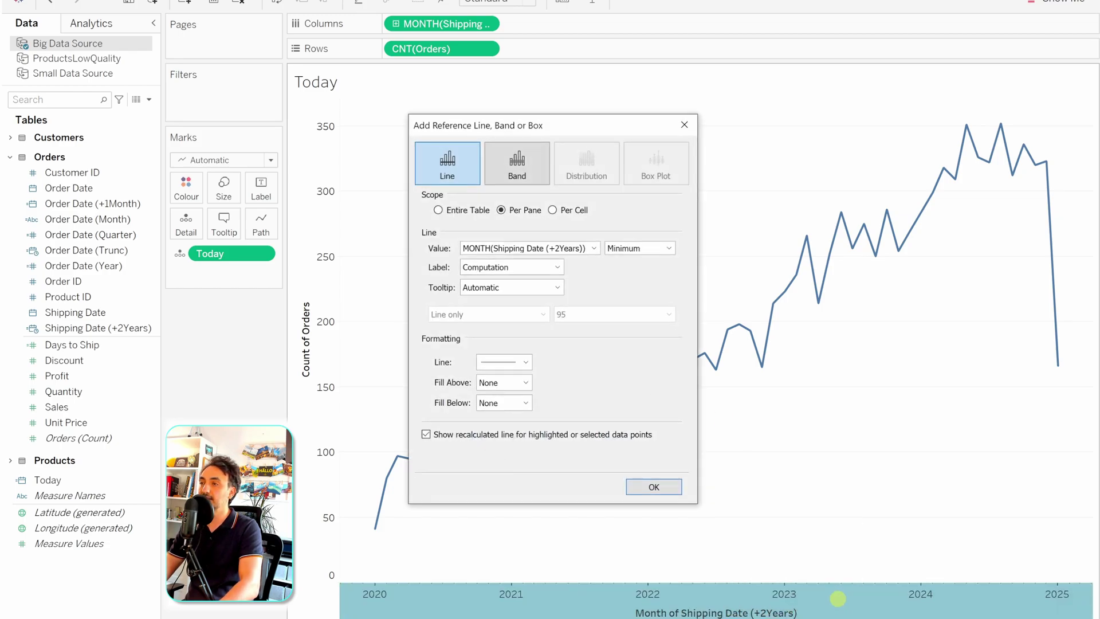
pyautogui.click(589, 249)
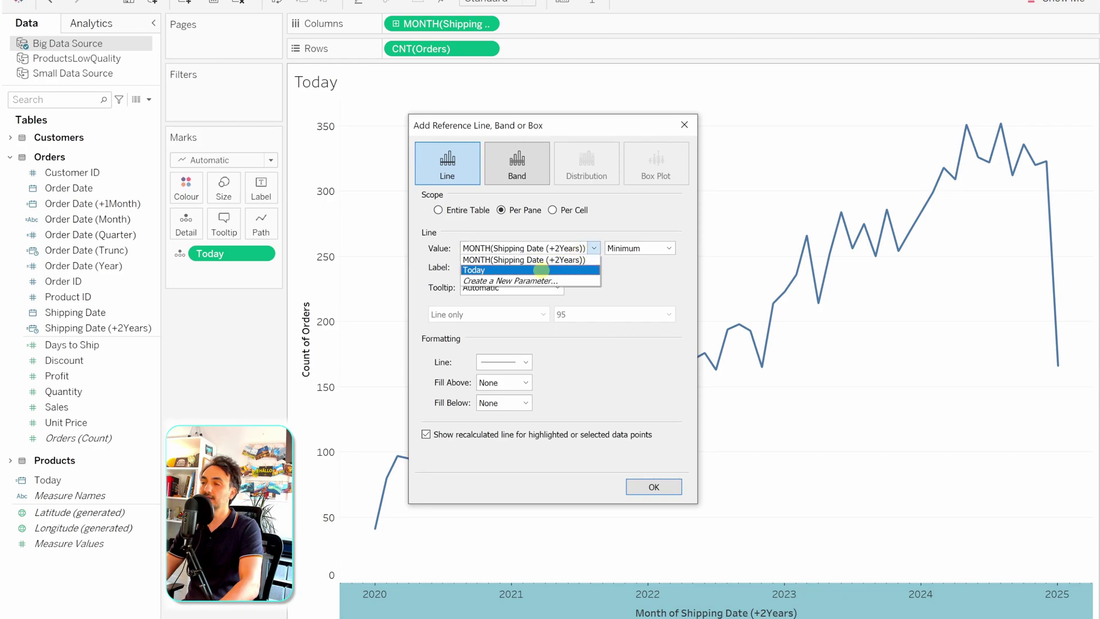
pyautogui.click(539, 270)
pyautogui.press('Return')
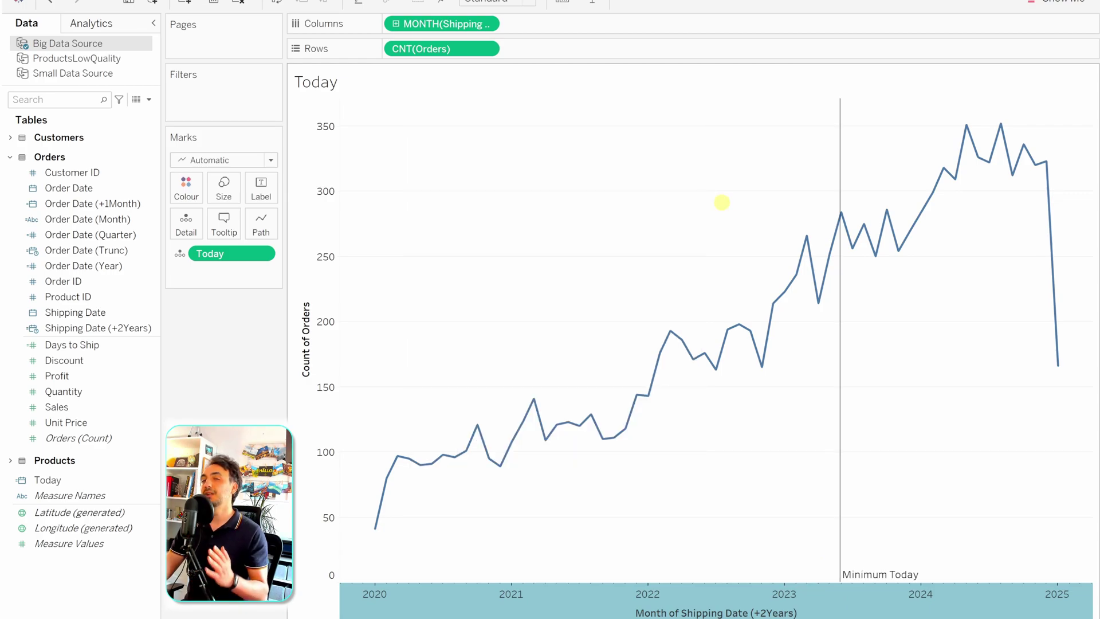
pyautogui.moveTo(840, 171)
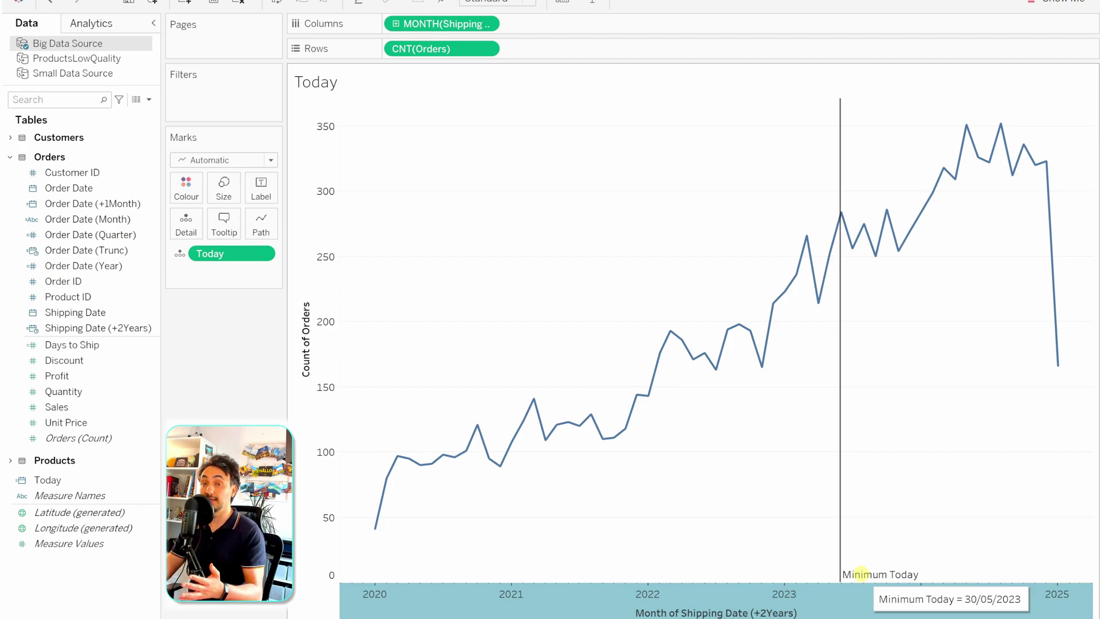
# Change the Today line's label from Computation to Value so it shows 30/05/2023.
pyautogui.rightClick(840, 486)
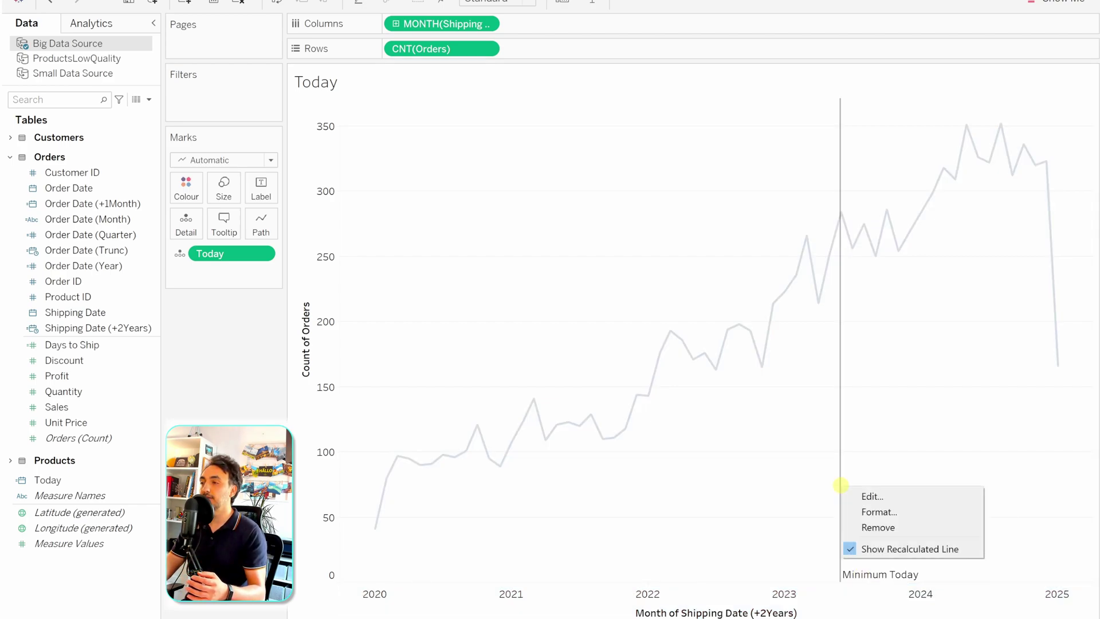
pyautogui.click(885, 496)
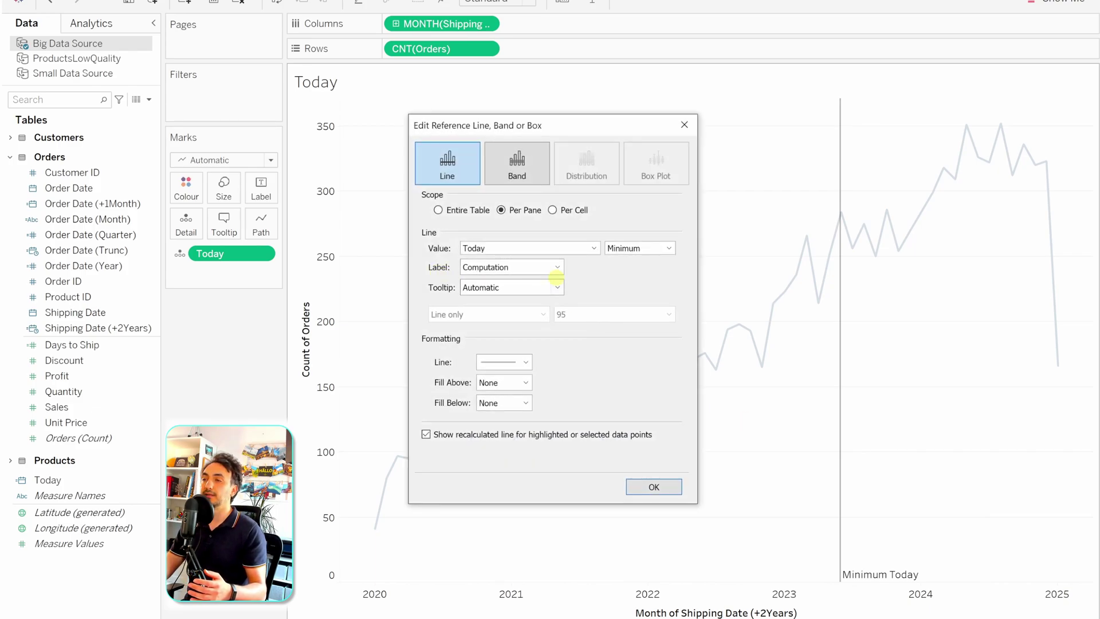
pyautogui.click(557, 267)
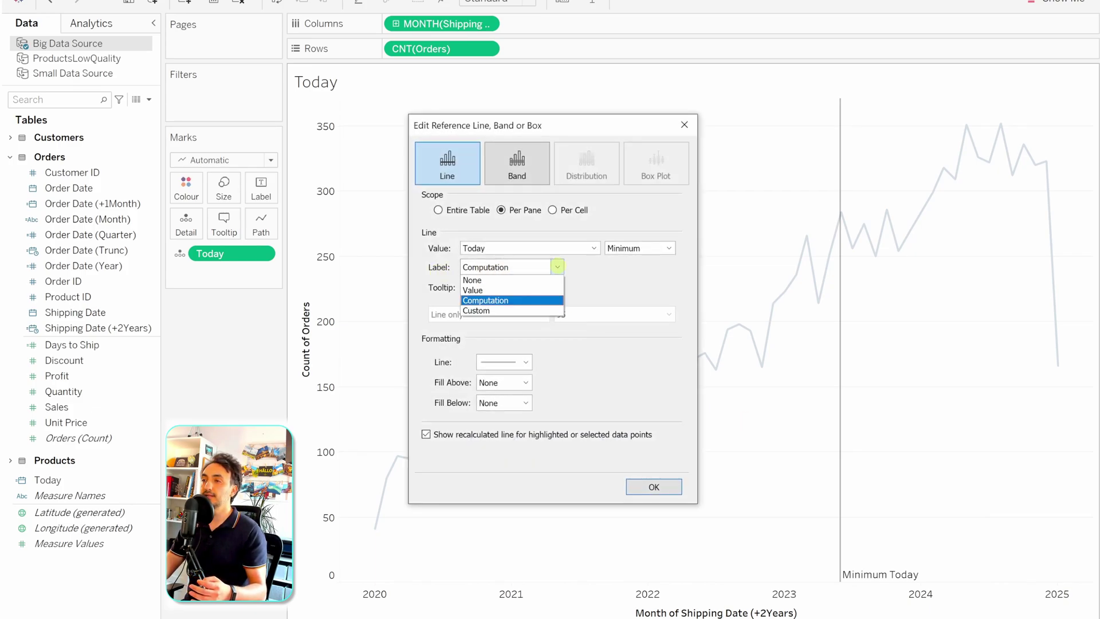
pyautogui.click(533, 289)
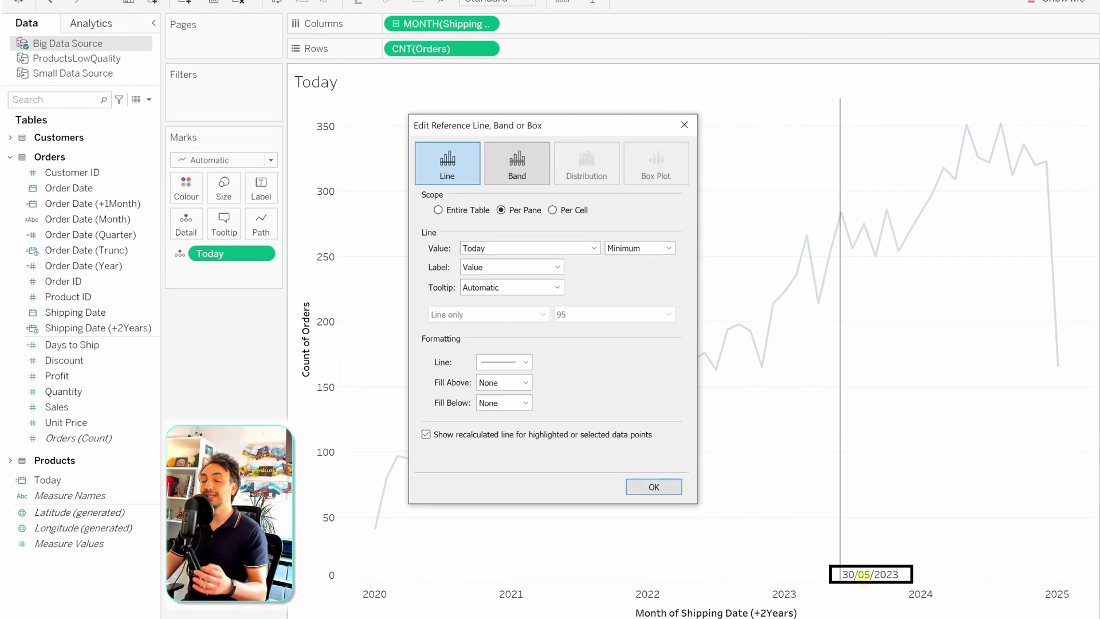
pyautogui.click(653, 486)
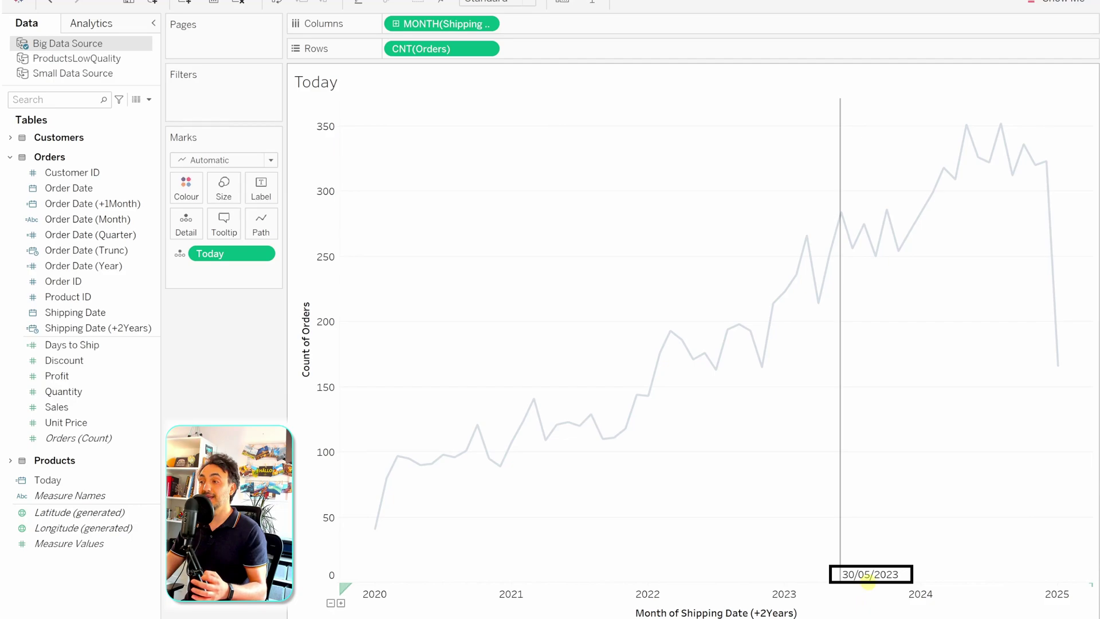
pyautogui.click(870, 577)
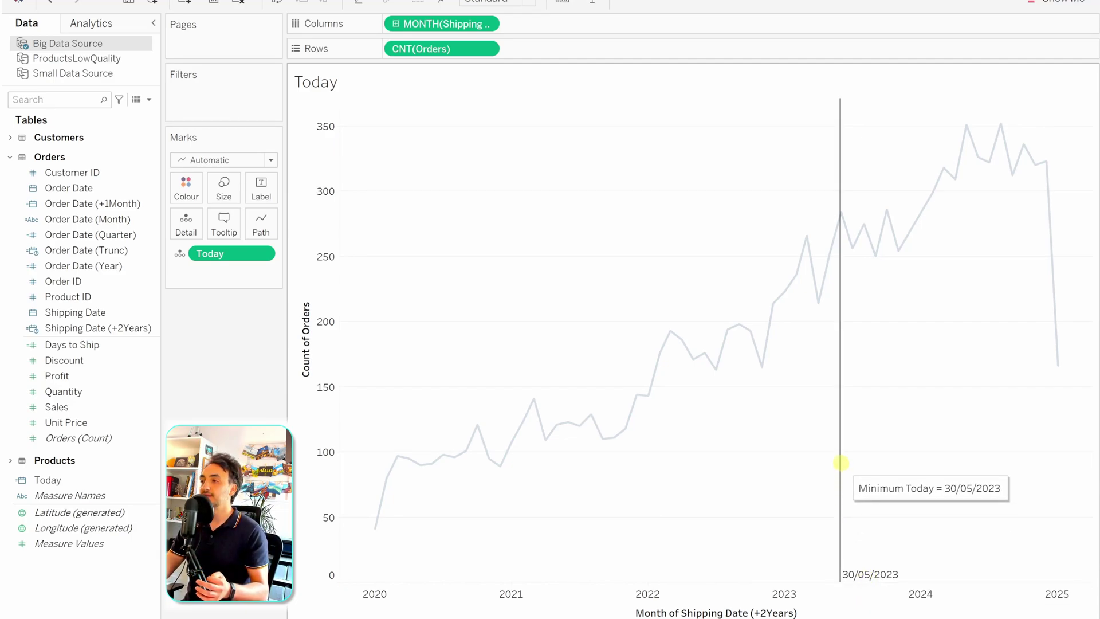
pyautogui.rightClick(841, 462)
# Format the Today reference line as a red dashed line at 77% opacity.
pyautogui.click(877, 489)
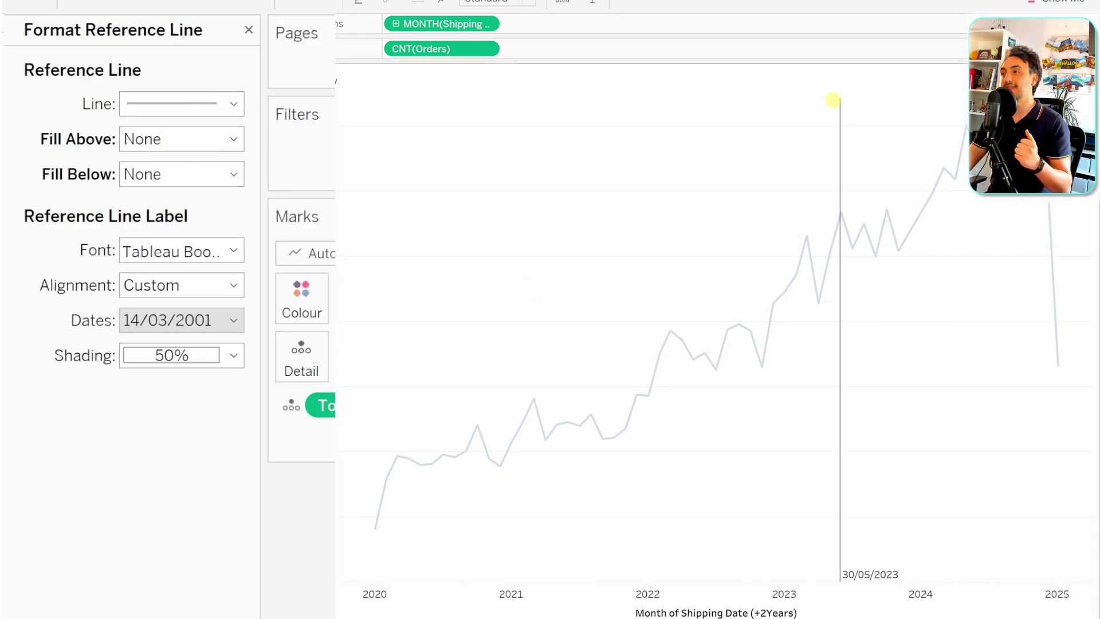
pyautogui.moveTo(837, 417)
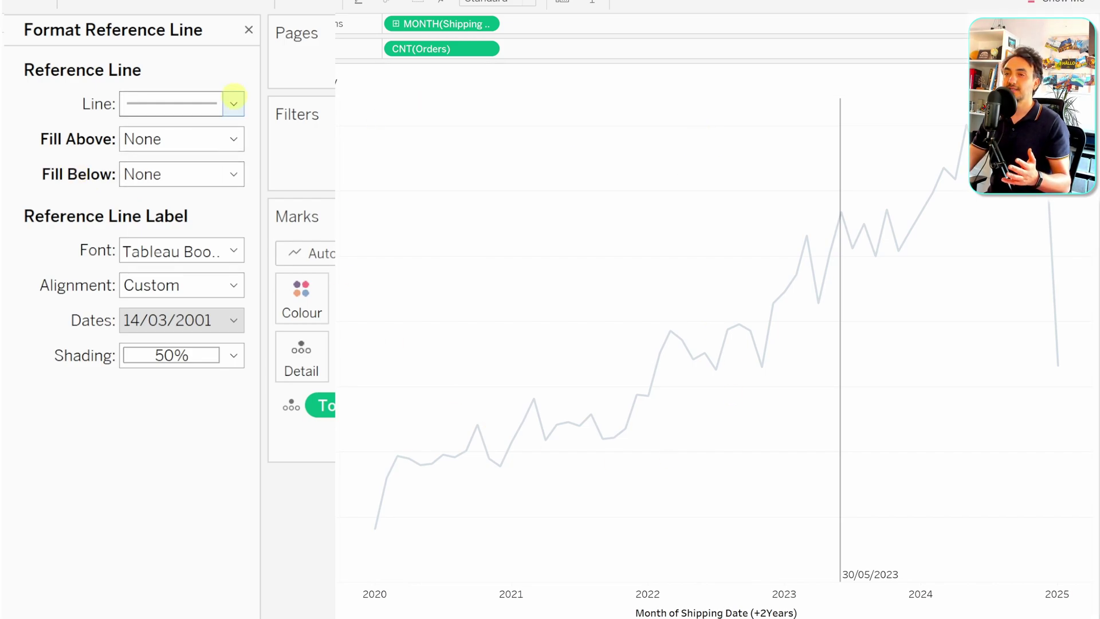
pyautogui.click(219, 102)
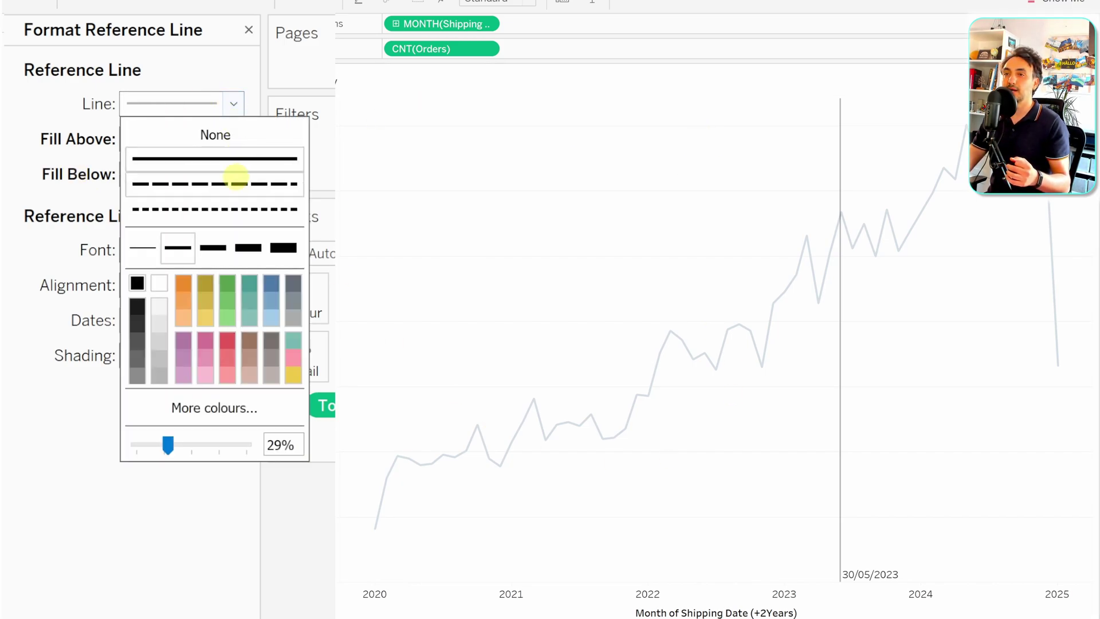
pyautogui.click(236, 184)
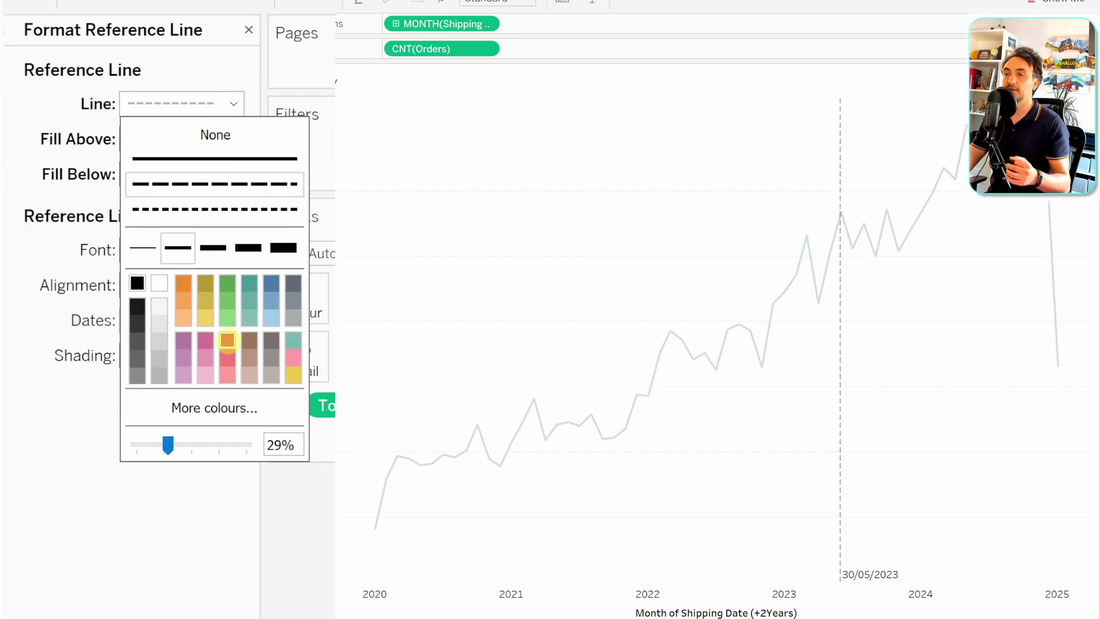
pyautogui.click(227, 340)
pyautogui.moveTo(168, 445); pyautogui.dragTo(246, 445)
pyautogui.click(447, 267)
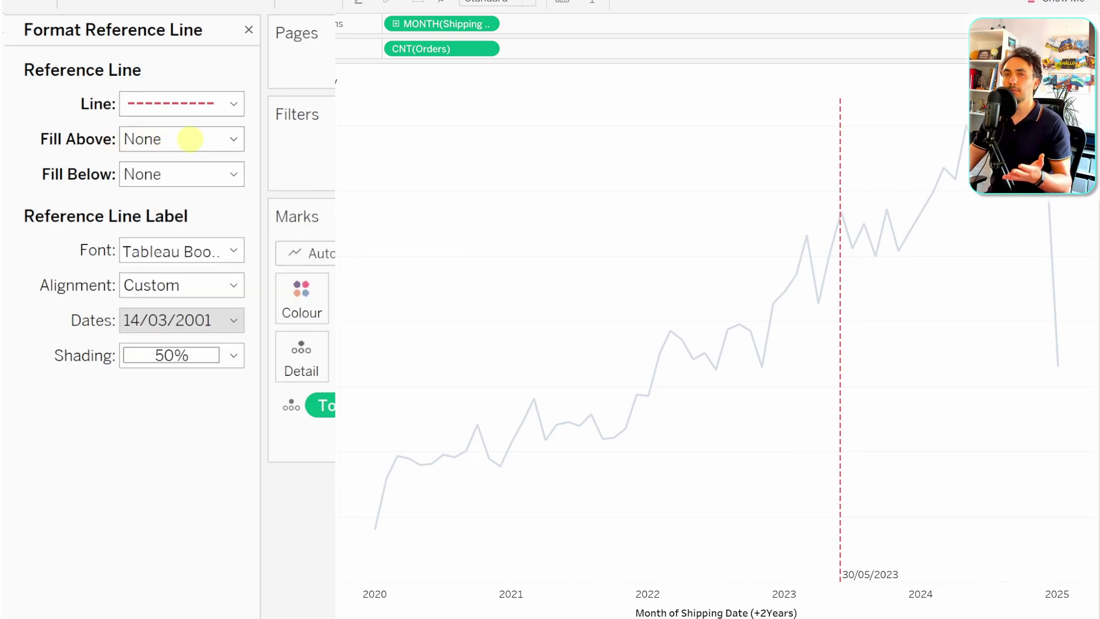
# Set Fill Above to light green and Fill Below to light grey.
pyautogui.click(190, 139)
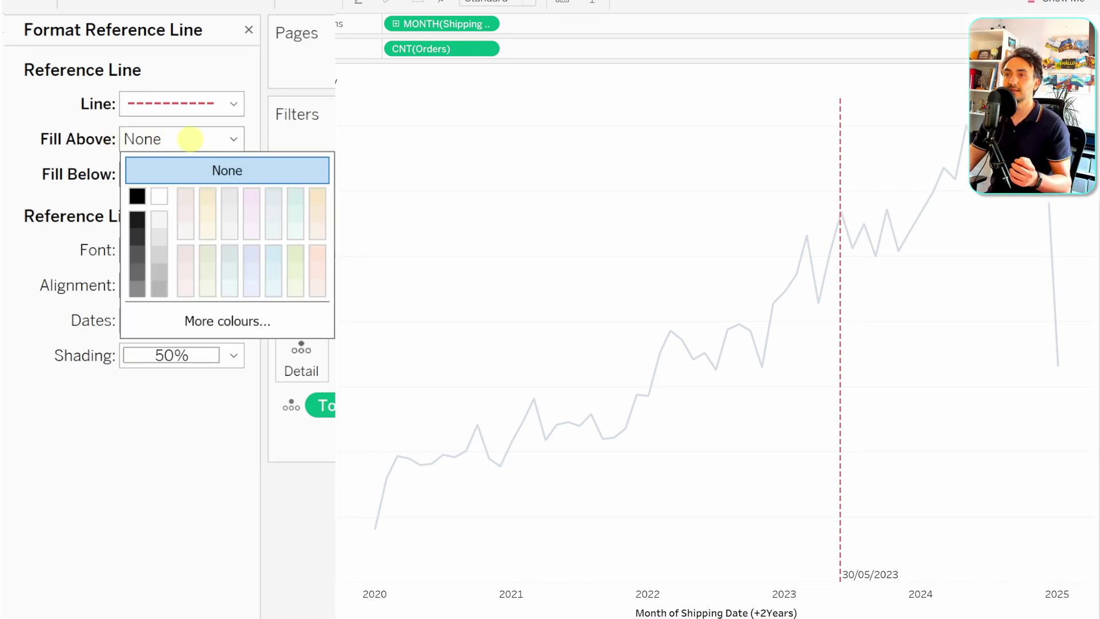
pyautogui.click(296, 252)
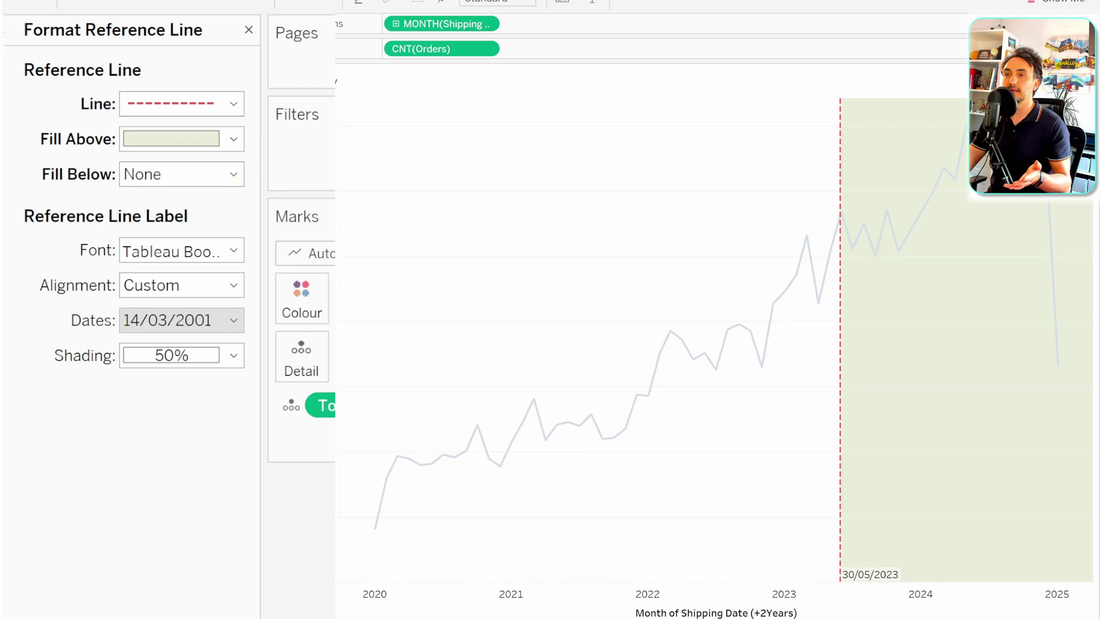
pyautogui.click(234, 174)
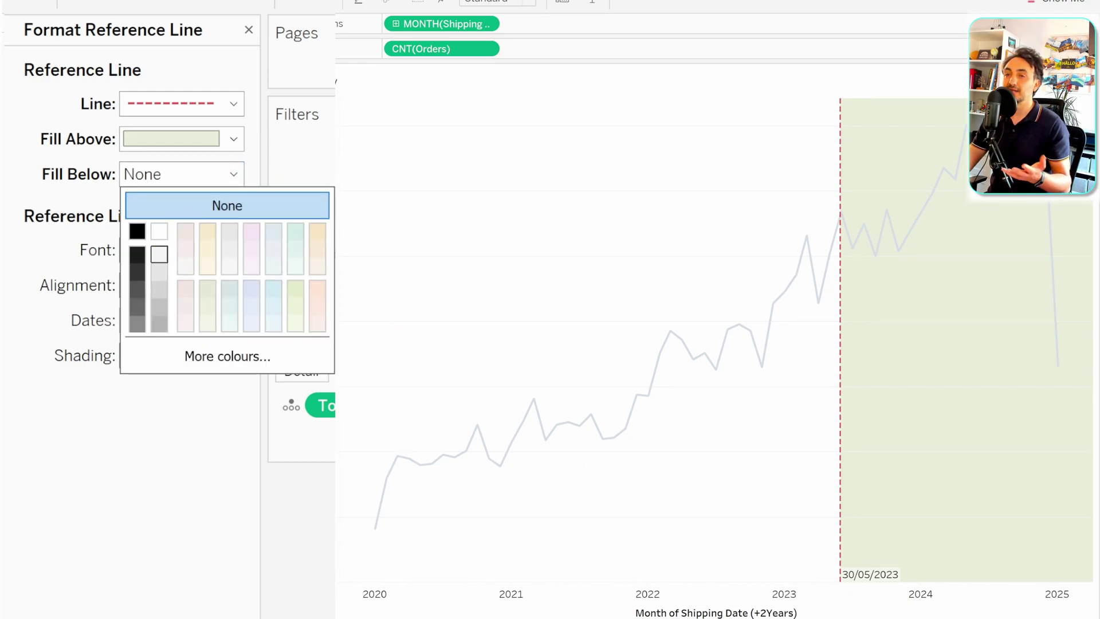
pyautogui.click(159, 254)
pyautogui.click(380, 194)
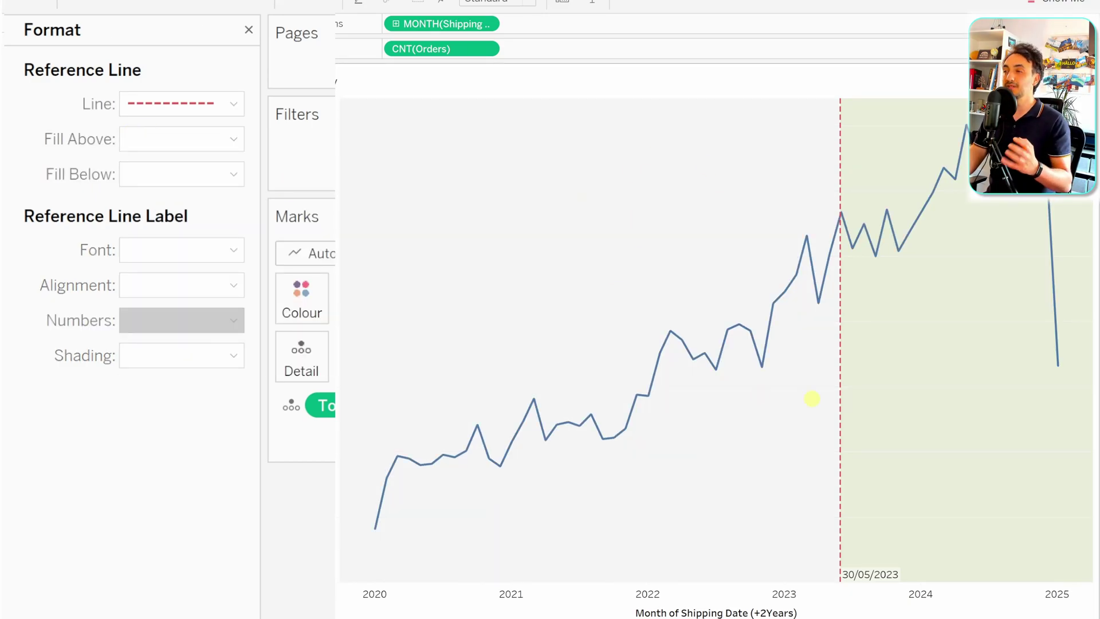